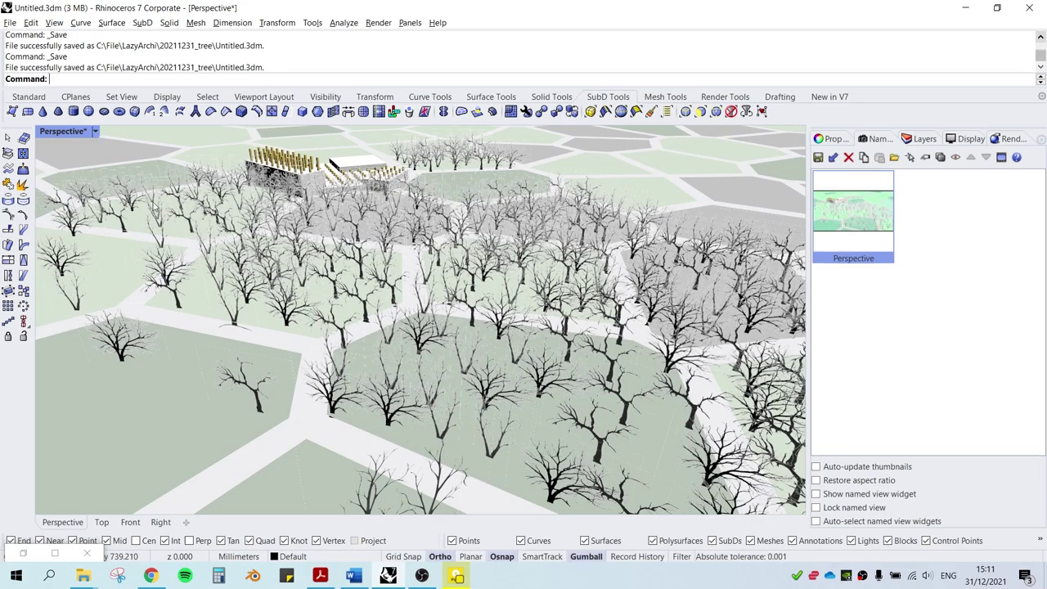
pyautogui.moveTo(594, 392)
pyautogui.mouseDown(button='right')
pyautogui.moveTo(569, 378)
pyautogui.moveTo(594, 392)
pyautogui.mouseUp(button='right')
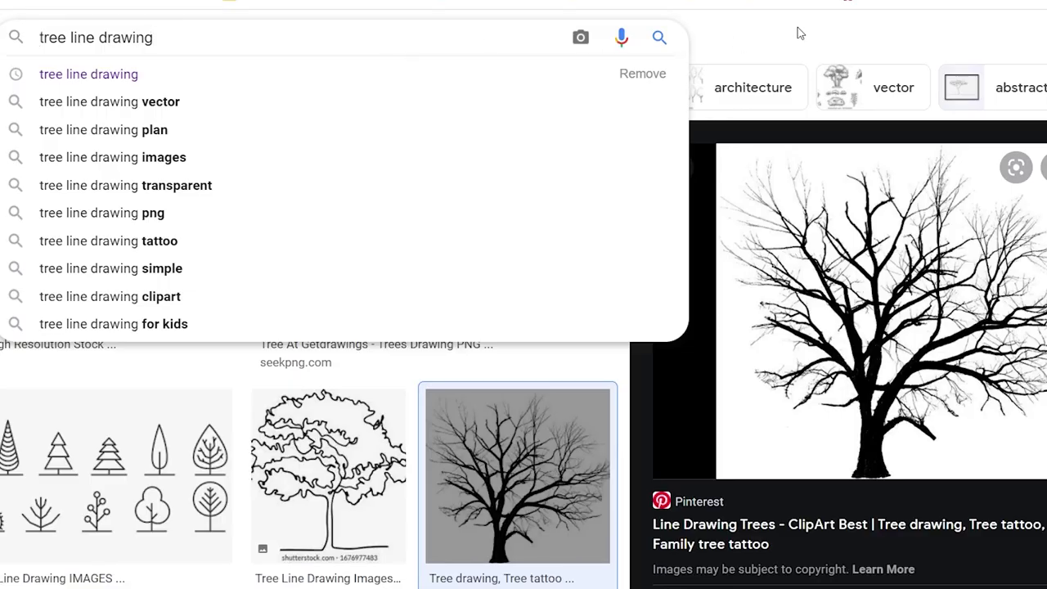
pyautogui.scroll(-5, 800, 32)
pyautogui.scroll(5, 800, 33)
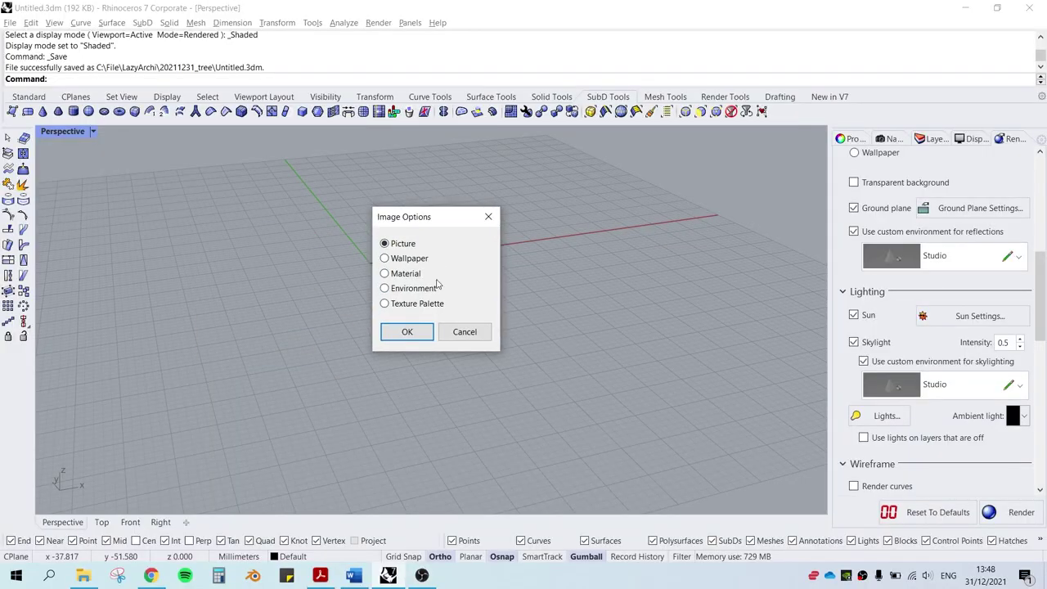
# Insert the tree image as an upright Picture object in the Front view and display it enlarged in the Perspective view.
pyautogui.click(419, 332)
pyautogui.doubleClick(49, 134)
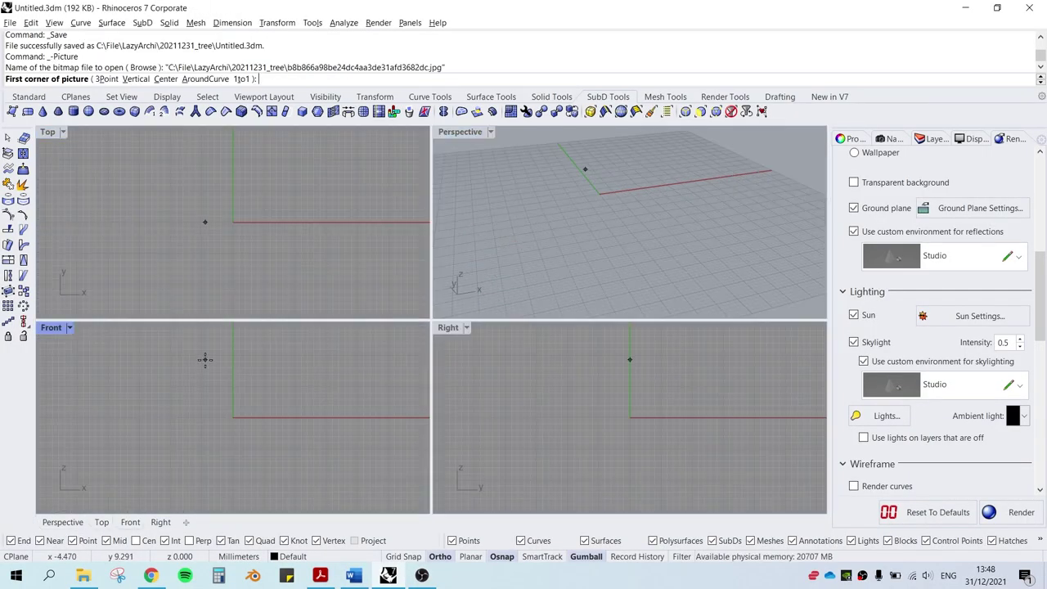
pyautogui.click(206, 359)
pyautogui.click(312, 454)
pyautogui.doubleClick(456, 134)
pyautogui.write('zs')
pyautogui.press('Return')
pyautogui.moveTo(589, 307)
pyautogui.mouseDown(button='right')
pyautogui.moveTo(463, 302)
pyautogui.moveTo(536, 343)
pyautogui.moveTo(516, 312)
pyautogui.mouseUp(button='right')
# Create a large rectangular ground plane around the tree picture with the Plane command.
pyautogui.click(458, 323)
pyautogui.click(514, 409)
pyautogui.write('Plane')
pyautogui.press('Return')
pyautogui.click(779, 283)
pyautogui.click(85, 311)
# Move the tree picture vertically upward so that its base sits on the ground plane.
pyautogui.scroll(4, 458, 270)
pyautogui.click(458, 274)
pyautogui.moveTo(451, 271); pyautogui.dragTo(451, 219)
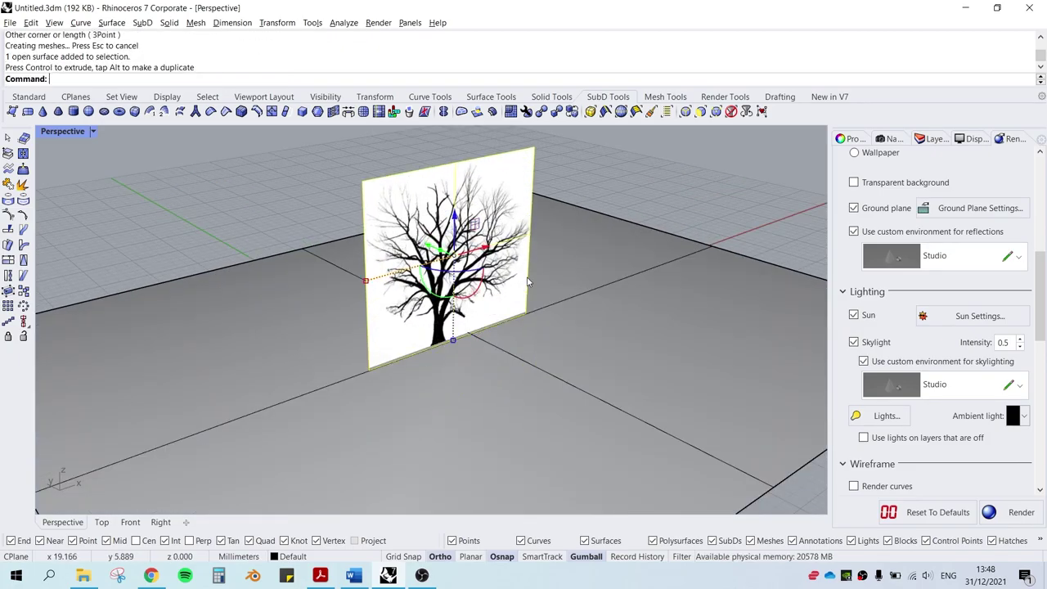
# Scale up the ground plane beneath the tree picture and save the file.
pyautogui.scroll(-10, 531, 294)
pyautogui.click(433, 316)
pyautogui.moveTo(603, 350); pyautogui.dragTo(732, 412)
pyautogui.press('Escape')
pyautogui.scroll(9, 522, 274)
pyautogui.hotkey('ctrl', 's')
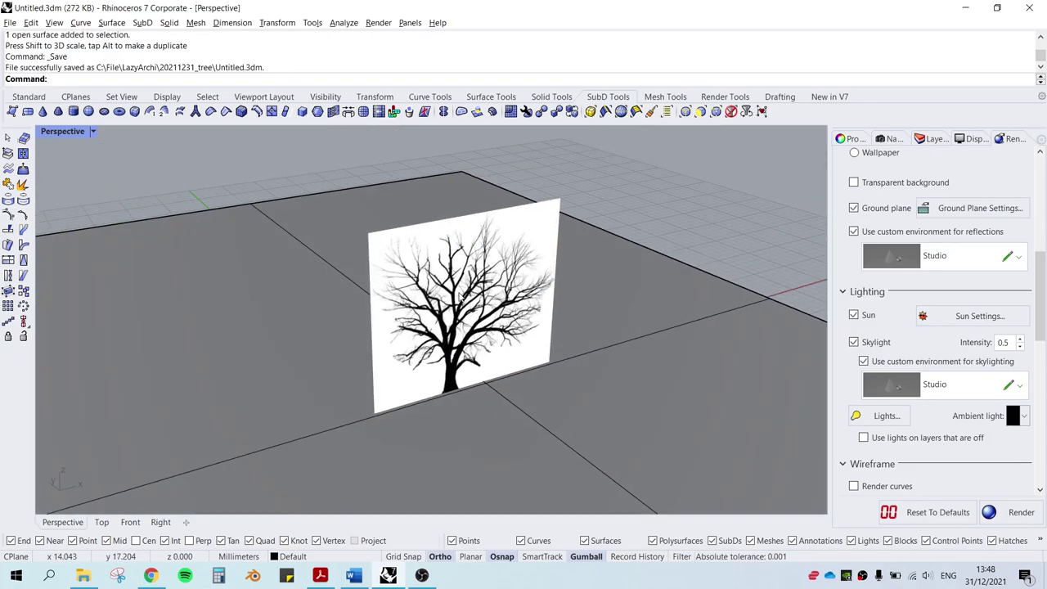
# Switch the Perspective viewport to the Rendered display mode.
pyautogui.click(523, 274)
pyautogui.click(743, 205)
pyautogui.hotkey('ctrl', 'alt', 'r')
pyautogui.moveTo(506, 286); pyautogui.dragTo(527, 256, button='right')
# Enable a white (#FFFFFF) color mask with 50% tolerance in the tree picture's material.
pyautogui.click(516, 244)
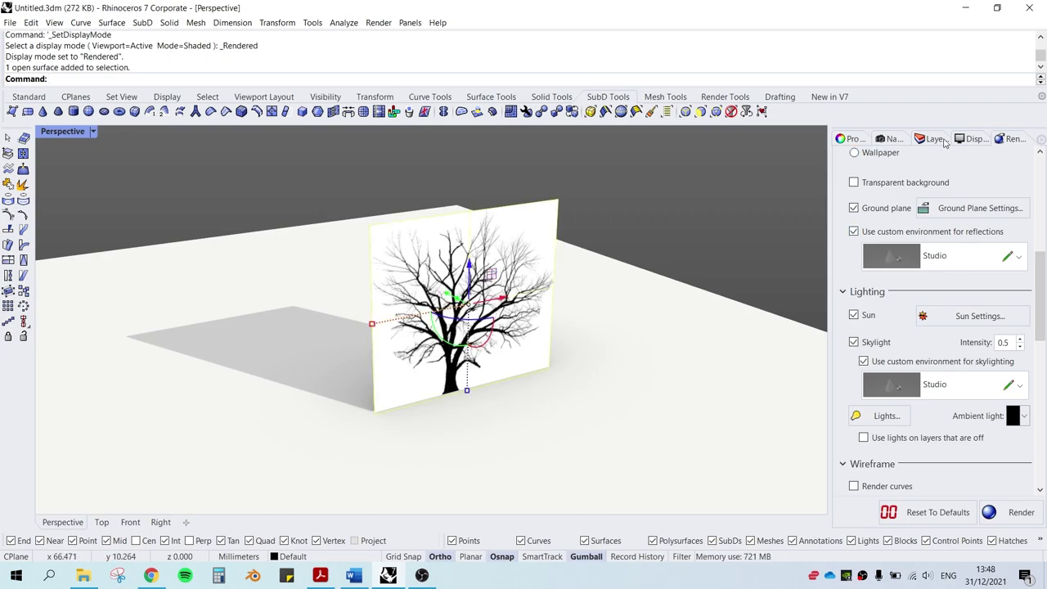
pyautogui.click(852, 139)
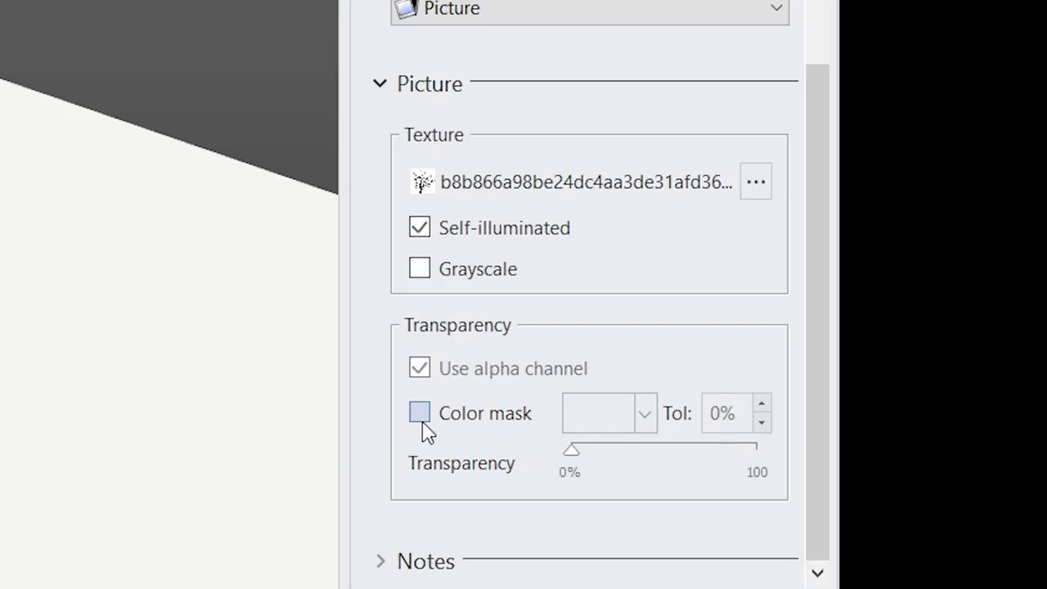
pyautogui.click(420, 415)
pyautogui.click(628, 426)
pyautogui.click(422, 52)
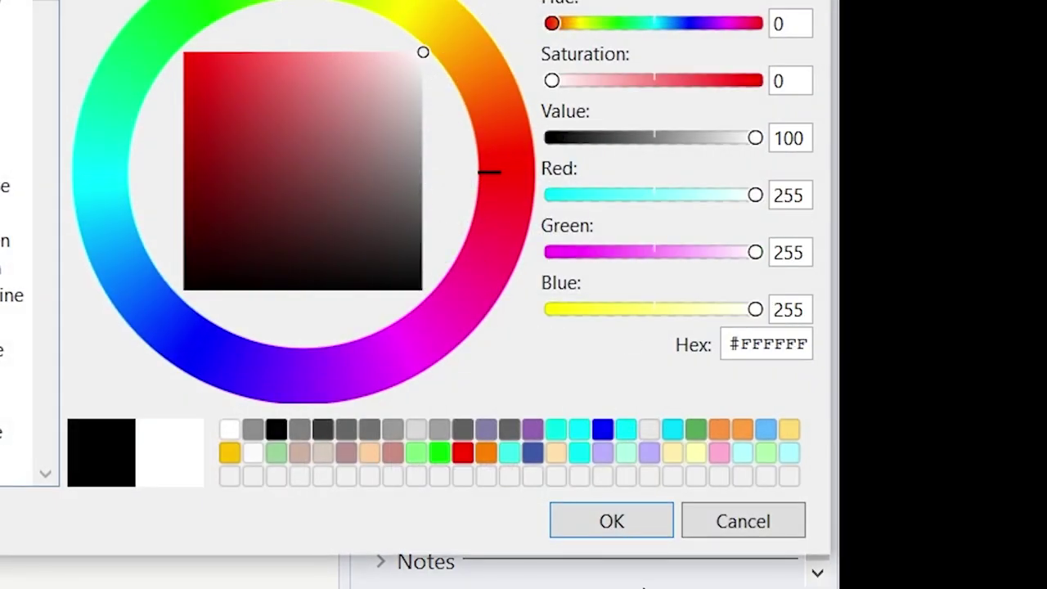
pyautogui.click(606, 519)
pyautogui.click(752, 416)
pyautogui.write('50')
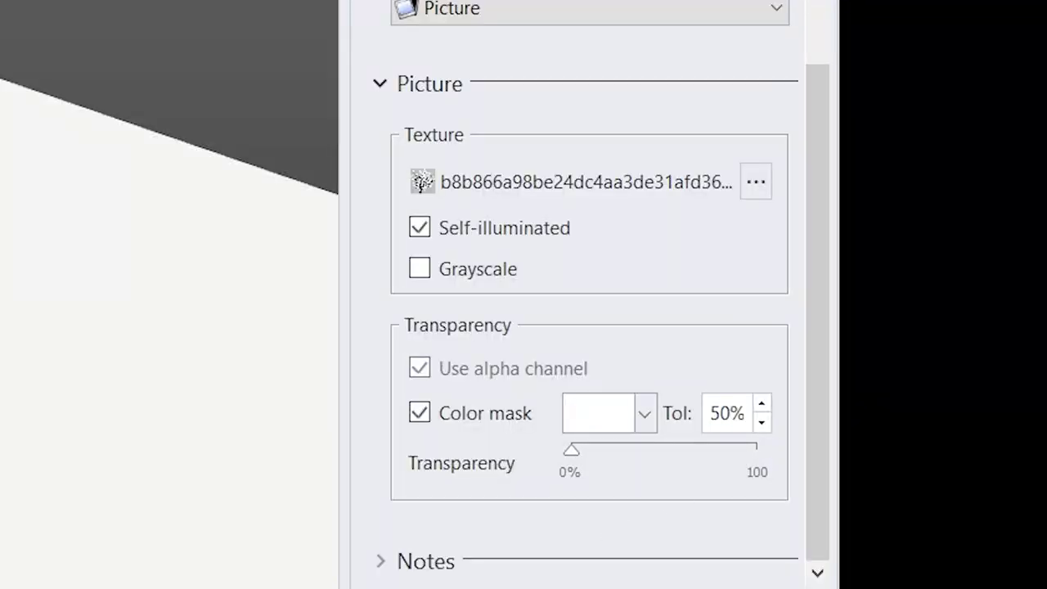
pyautogui.press('Escape')
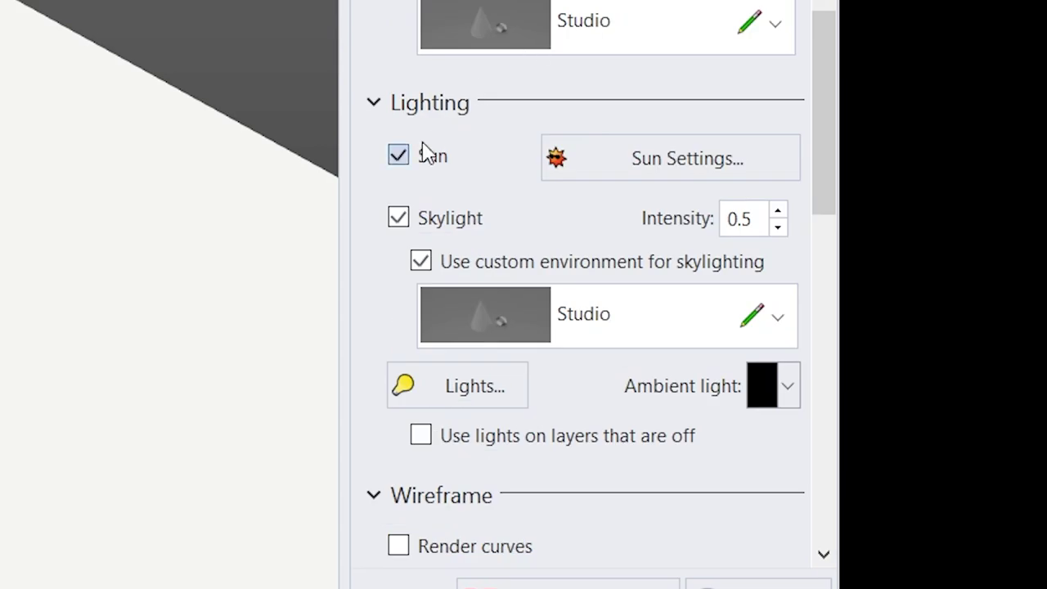
# Toggle the sun and the skylight off and back on to compare their effect on the tree's shadow.
pyautogui.click(409, 158)
pyautogui.click(409, 160)
pyautogui.click(857, 344)
pyautogui.click(857, 344)
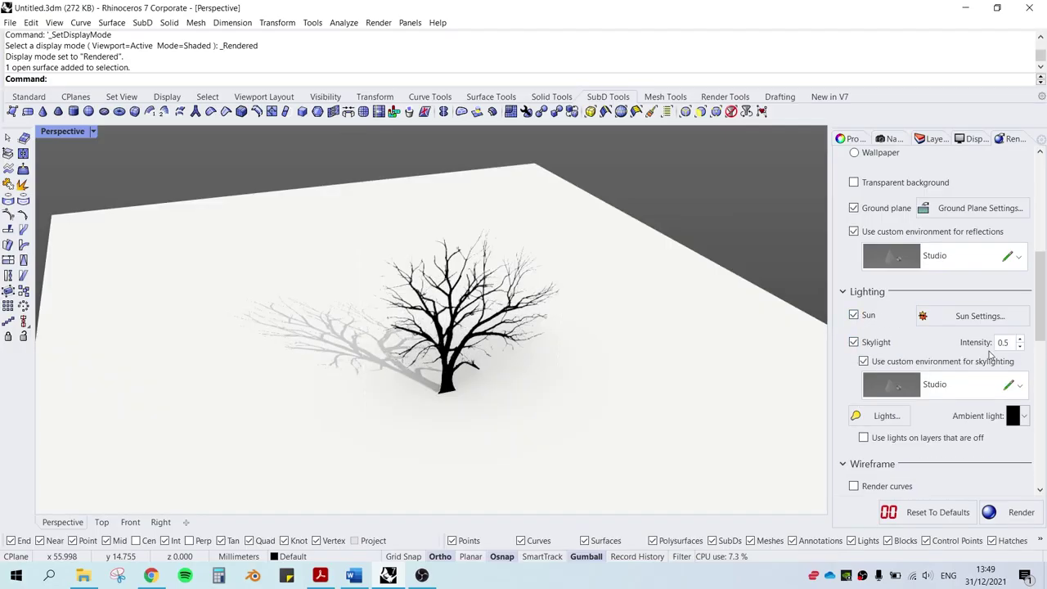
# Change the sun's direction in the sun settings, keeping manual control on, and accept the settings.
pyautogui.click(959, 317)
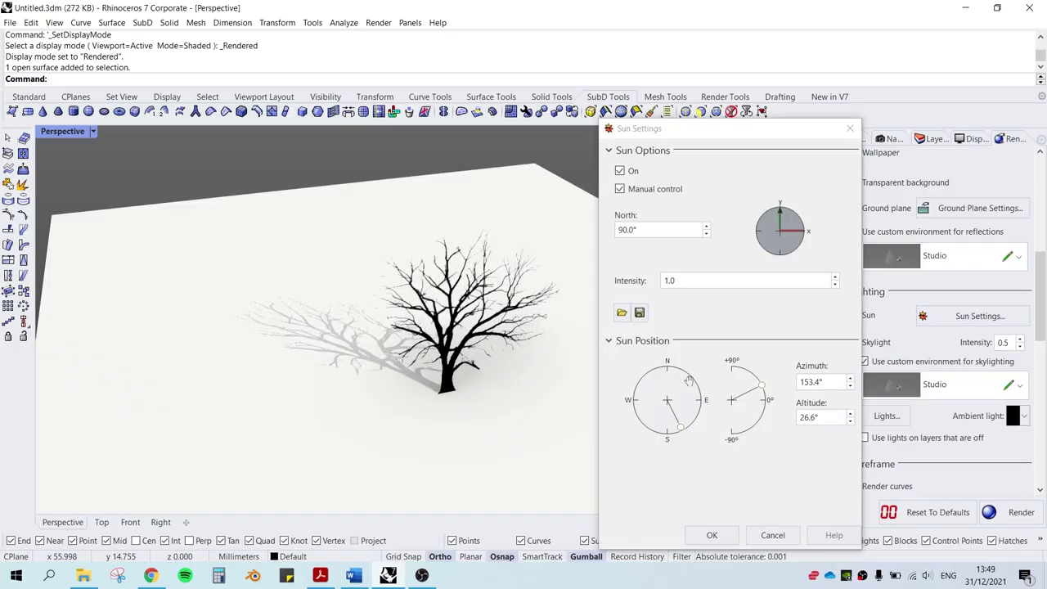
pyautogui.moveTo(693, 413); pyautogui.dragTo(702, 473)
pyautogui.moveTo(765, 383)
pyautogui.mouseDown()
pyautogui.moveTo(753, 358)
pyautogui.moveTo(782, 396)
pyautogui.moveTo(776, 379)
pyautogui.moveTo(763, 384)
pyautogui.mouseUp()
pyautogui.click(634, 189)
pyautogui.click(634, 189)
pyautogui.moveTo(669, 433)
pyautogui.mouseDown()
pyautogui.moveTo(701, 431)
pyautogui.moveTo(685, 432)
pyautogui.mouseUp()
pyautogui.click(710, 536)
# Move the tree picture sideways across the ground plane and place a duplicate of it beside the original.
pyautogui.moveTo(628, 374); pyautogui.dragTo(523, 426, button='right')
pyautogui.click(469, 325)
pyautogui.moveTo(479, 306); pyautogui.dragTo(446, 309, button='right')
pyautogui.moveTo(458, 296); pyautogui.dragTo(570, 250)
pyautogui.keyDown('alt'); pyautogui.moveTo(569, 250); pyautogui.dragTo(453, 238); pyautogui.keyUp('alt')
pyautogui.moveTo(509, 394); pyautogui.dragTo(556, 352, button='right')
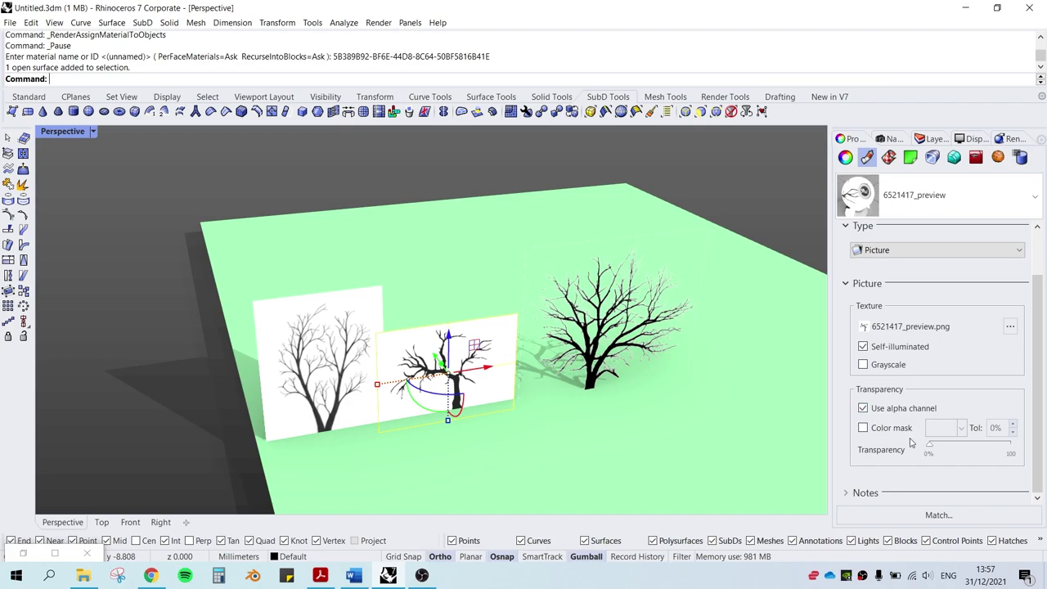
# Enable a white color mask with 50% tolerance in the material of the middle tree picture, 6521417_preview.
pyautogui.click(898, 430)
pyautogui.click(998, 428)
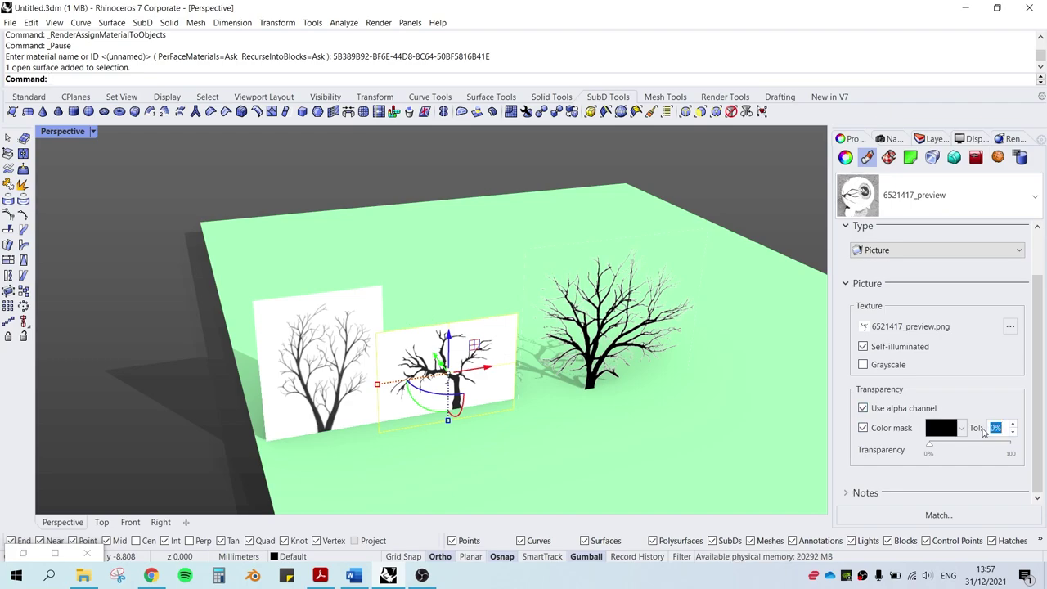
pyautogui.click(958, 430)
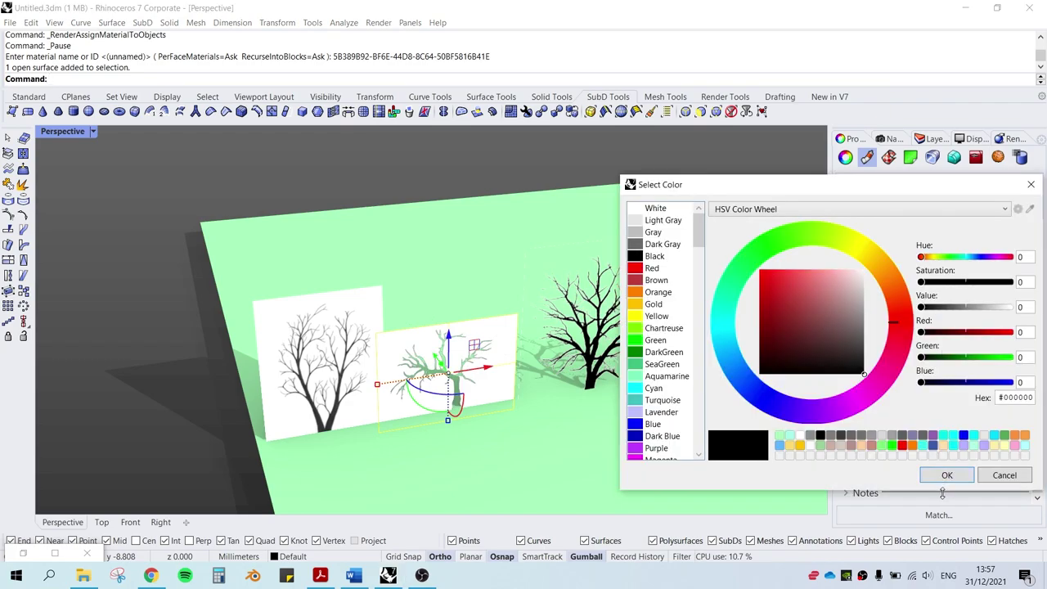
pyautogui.moveTo(846, 318); pyautogui.dragTo(881, 254)
pyautogui.click(941, 476)
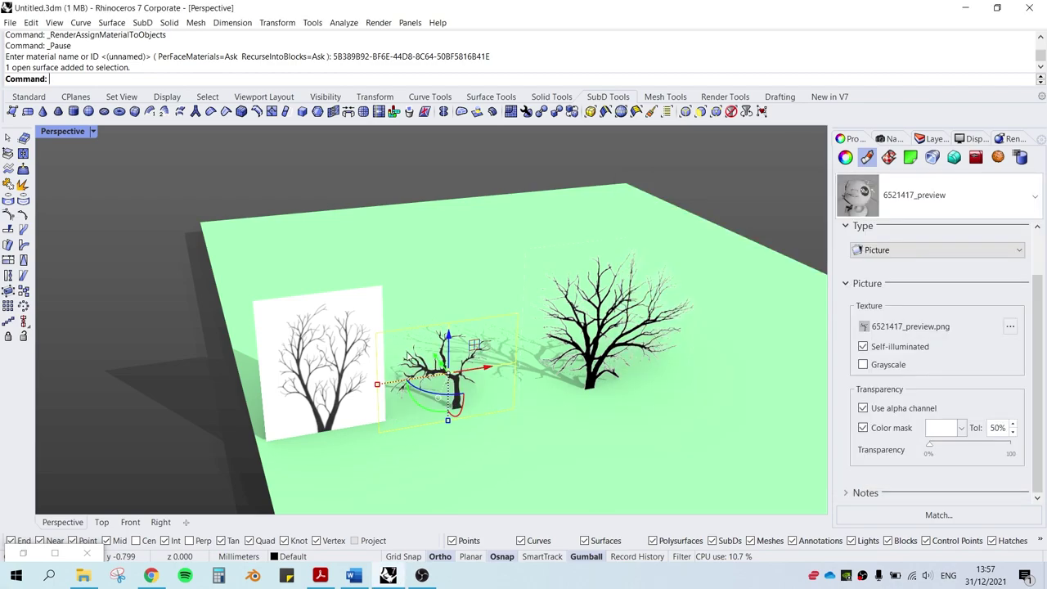
# Mask out the white background of the remaining unmasked tree picture with a color mask in its material.
pyautogui.click(358, 378)
pyautogui.click(932, 432)
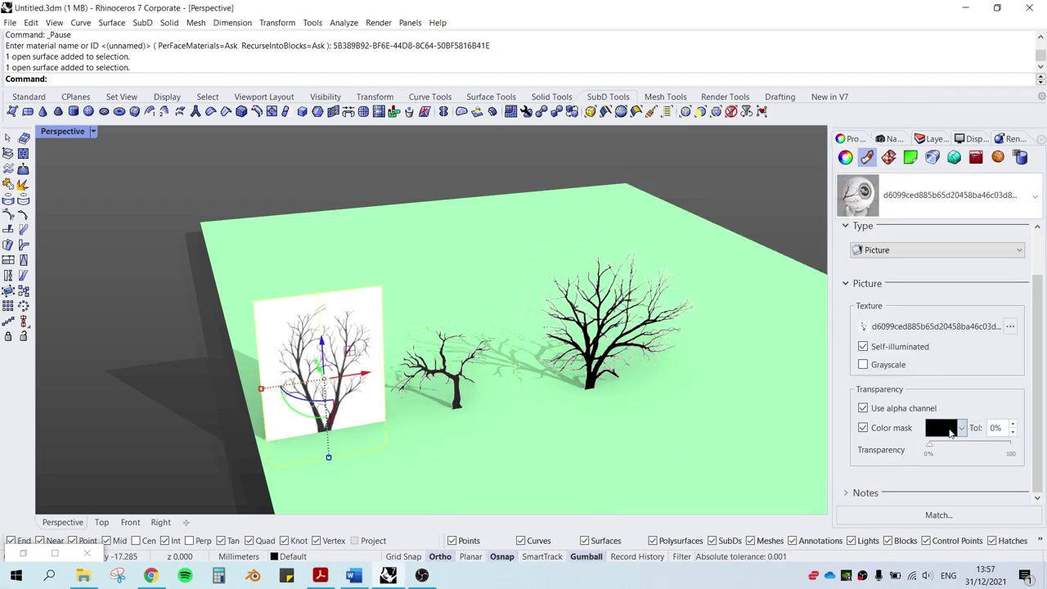
pyautogui.click(948, 474)
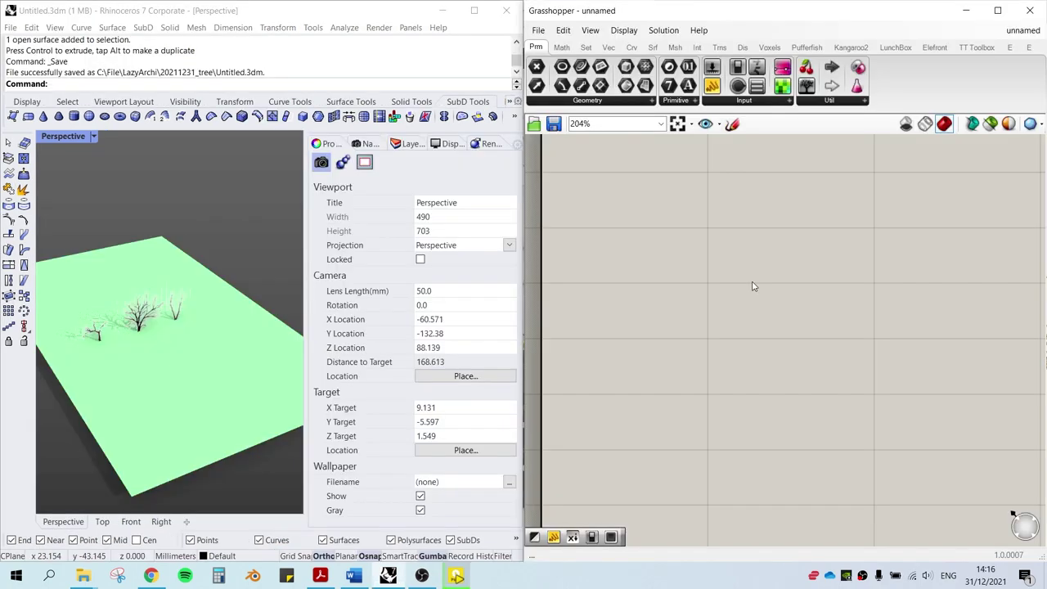
# Add a Python script component to the Grasshopper canvas and remove its y input.
pyautogui.doubleClick(702, 283)
pyautogui.write('python')
pyautogui.press('Return')
pyautogui.moveTo(698, 288); pyautogui.dragTo(774, 317)
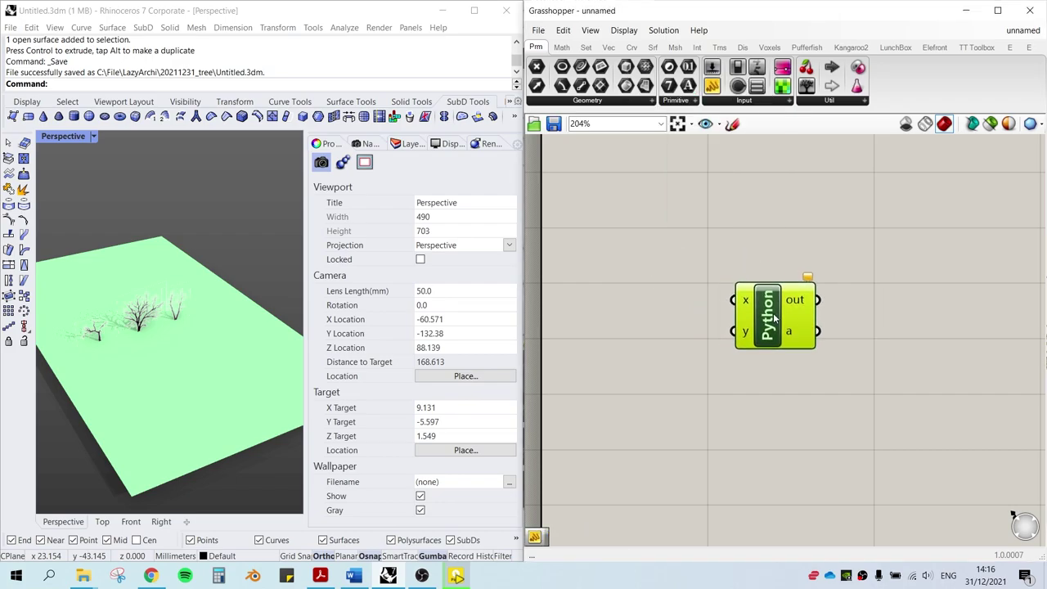
pyautogui.scroll(6, 752, 334)
pyautogui.click(761, 323)
pyautogui.scroll(-6, 878, 335)
# Add a Button component and connect it to the Python component's x input.
pyautogui.doubleClick(728, 350)
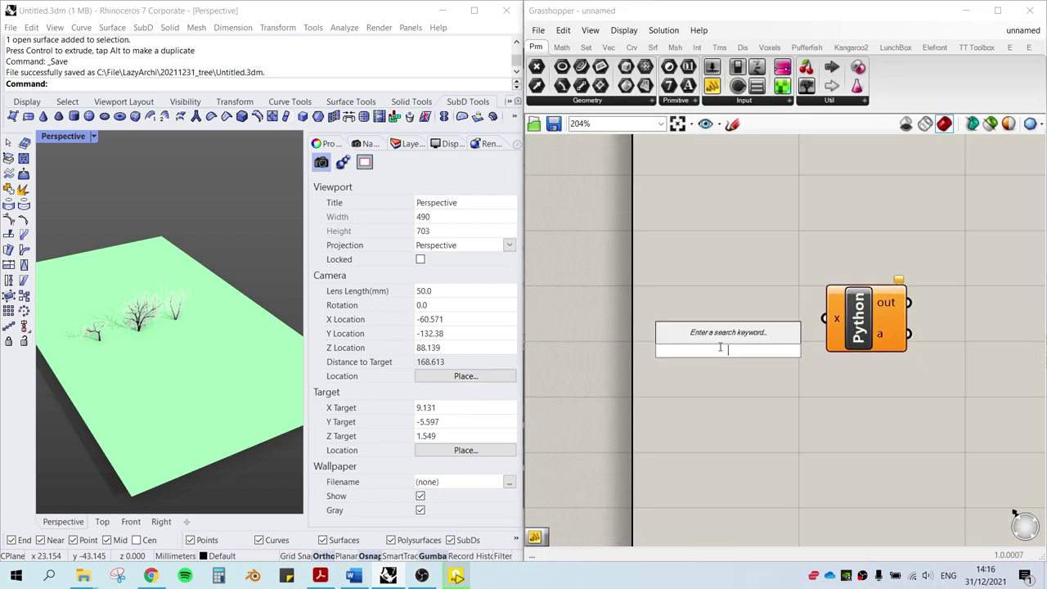
pyautogui.write('button')
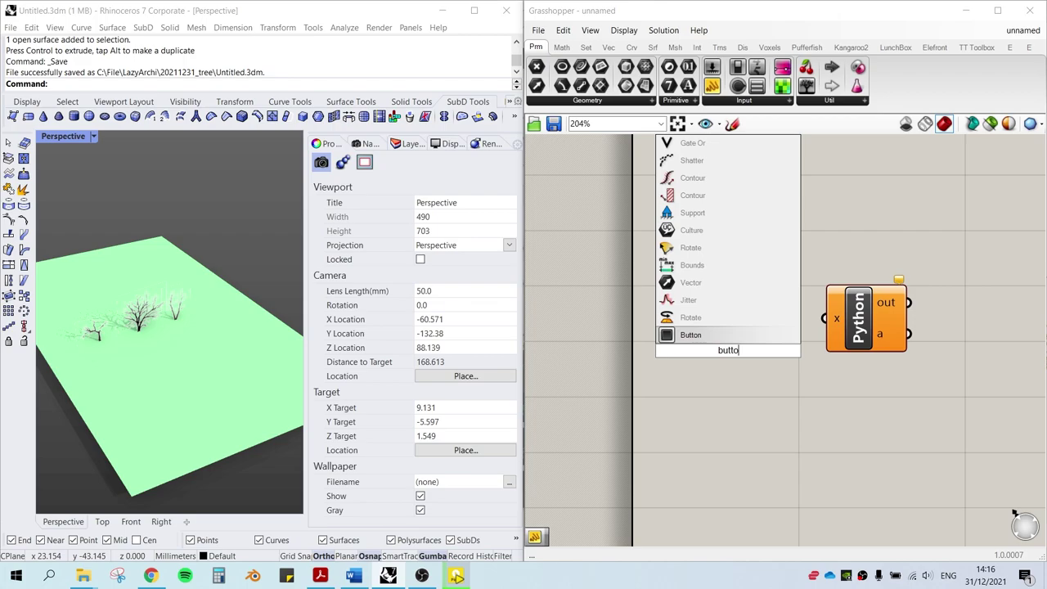
pyautogui.press('Return')
pyautogui.moveTo(1014, 330); pyautogui.dragTo(892, 330, button='right')
# Add a Panel and connect the Python component's a output to it.
pyautogui.doubleClick(892, 331)
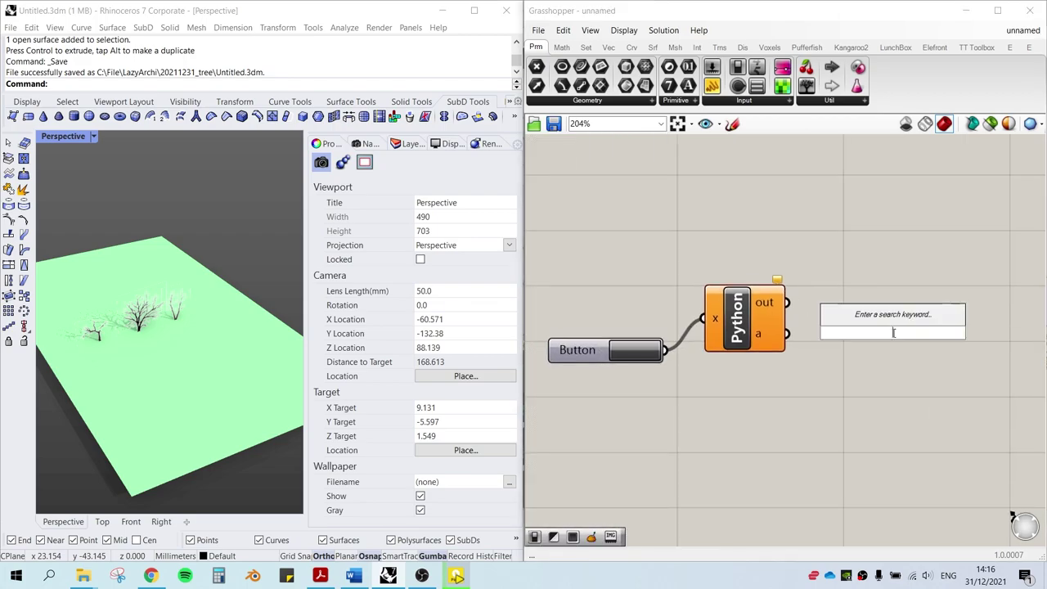
pyautogui.write('//')
pyautogui.press('Return')
pyautogui.moveTo(787, 334); pyautogui.dragTo(922, 349)
# Replace the default script with "if not x :" containing "import rhinoscriptsyntax as rs" and "a = 0", and test it with the button.
pyautogui.doubleClick(742, 314)
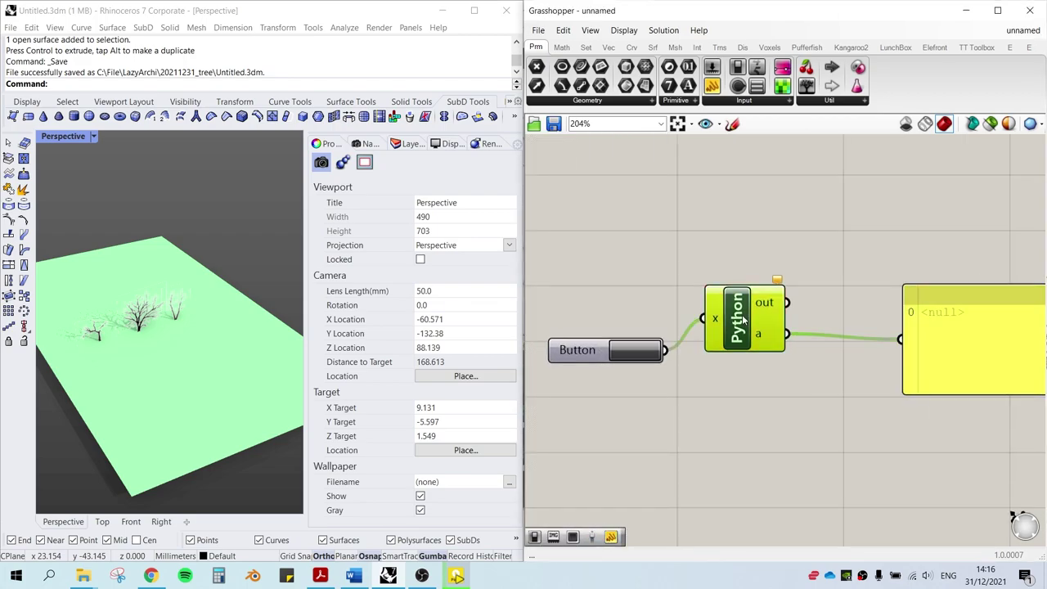
pyautogui.moveTo(298, 74); pyautogui.dragTo(556, 183)
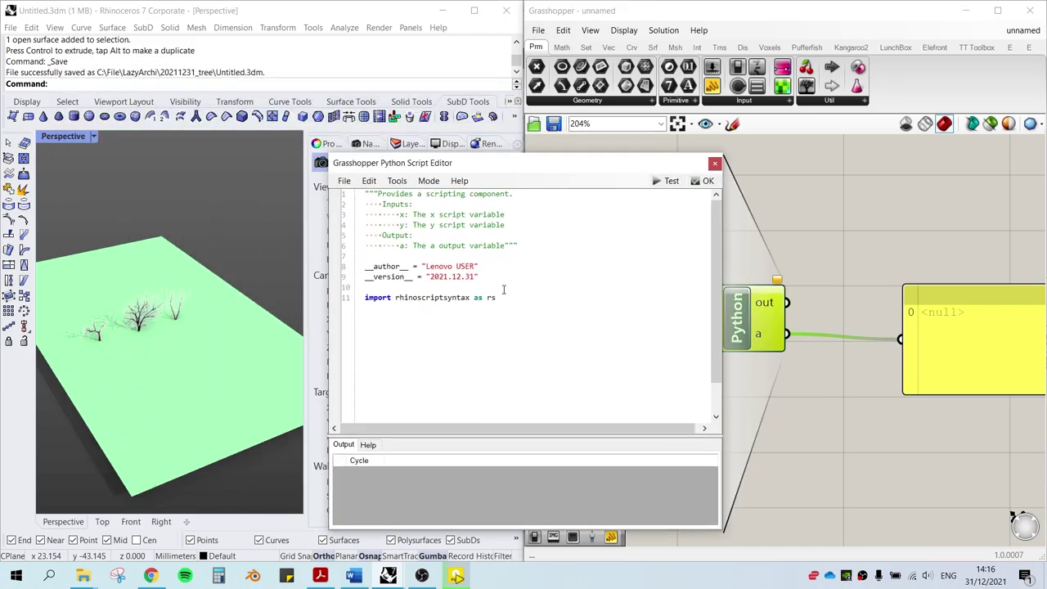
pyautogui.moveTo(351, 288); pyautogui.dragTo(304, 179)
pyautogui.press('BackSpace')
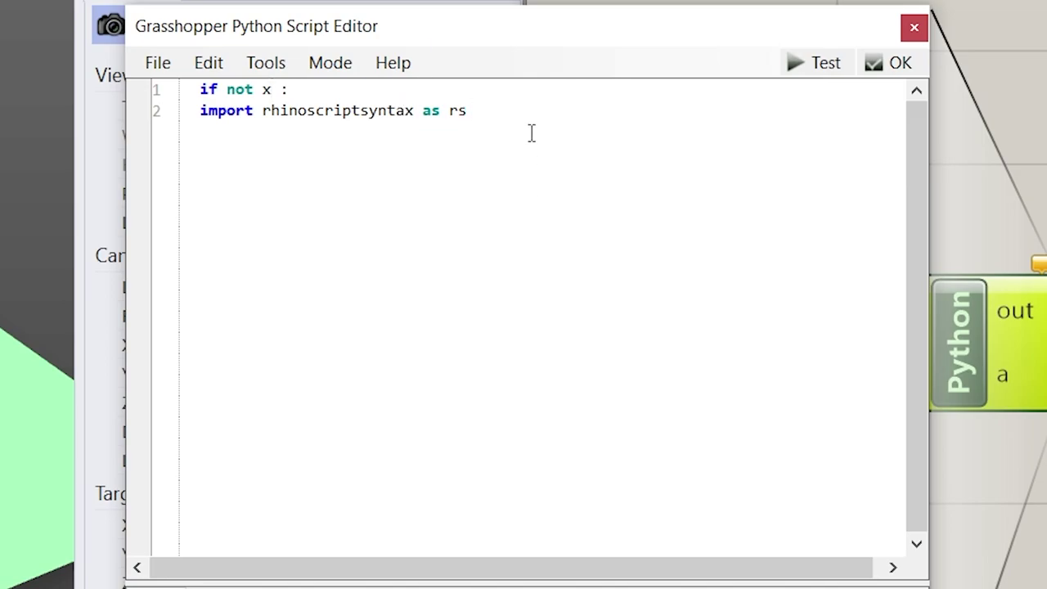
pyautogui.click(814, 63)
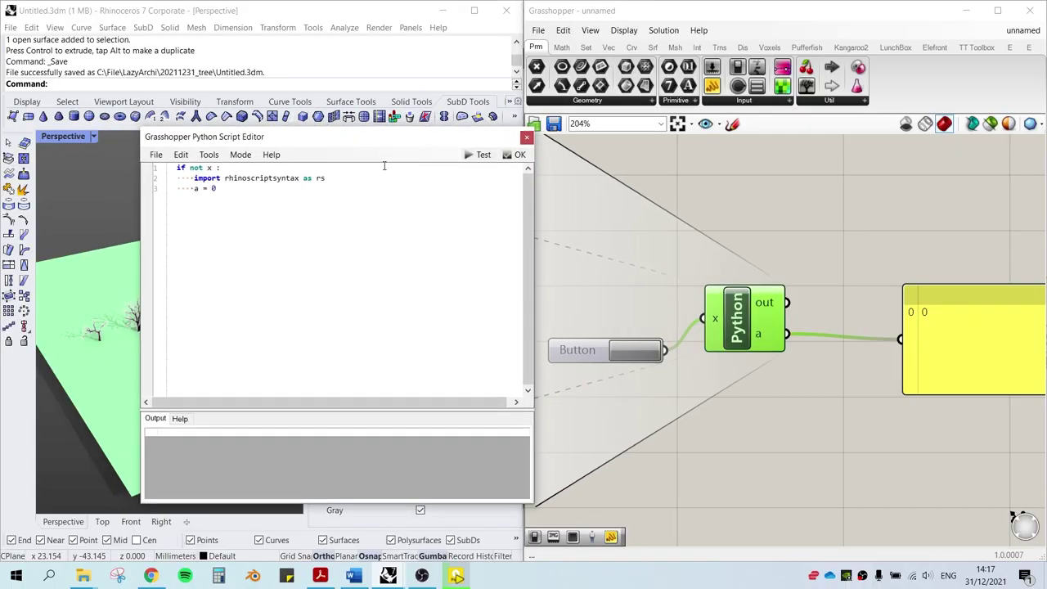
pyautogui.click(634, 354)
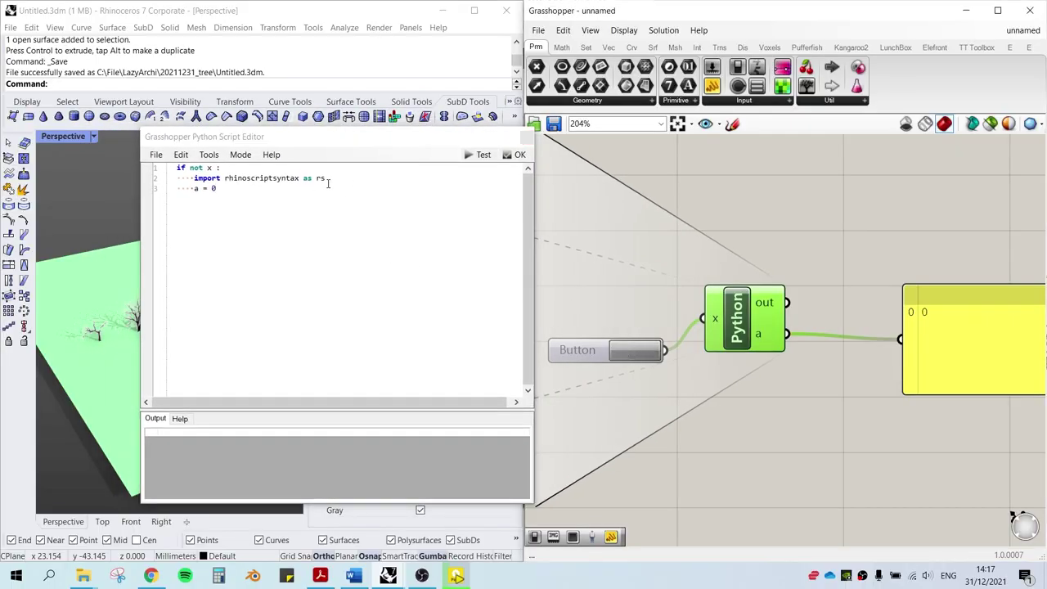
# Set the script's output to "a = rs.ViewCamera()", test the script and close the editor.
pyautogui.moveTo(331, 144); pyautogui.dragTo(418, 163)
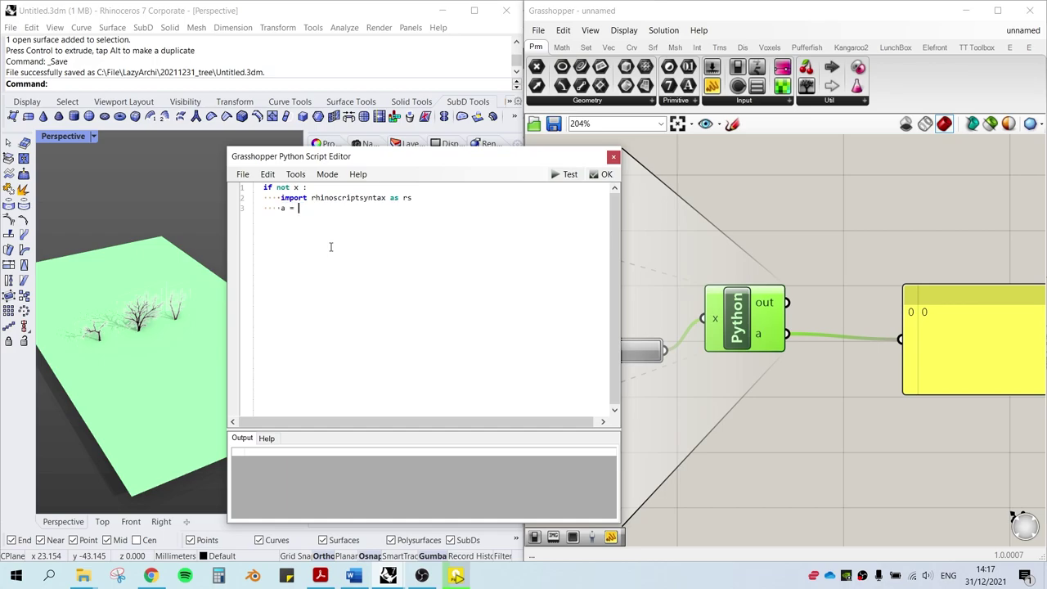
pyautogui.write('rs.viewCamera(')
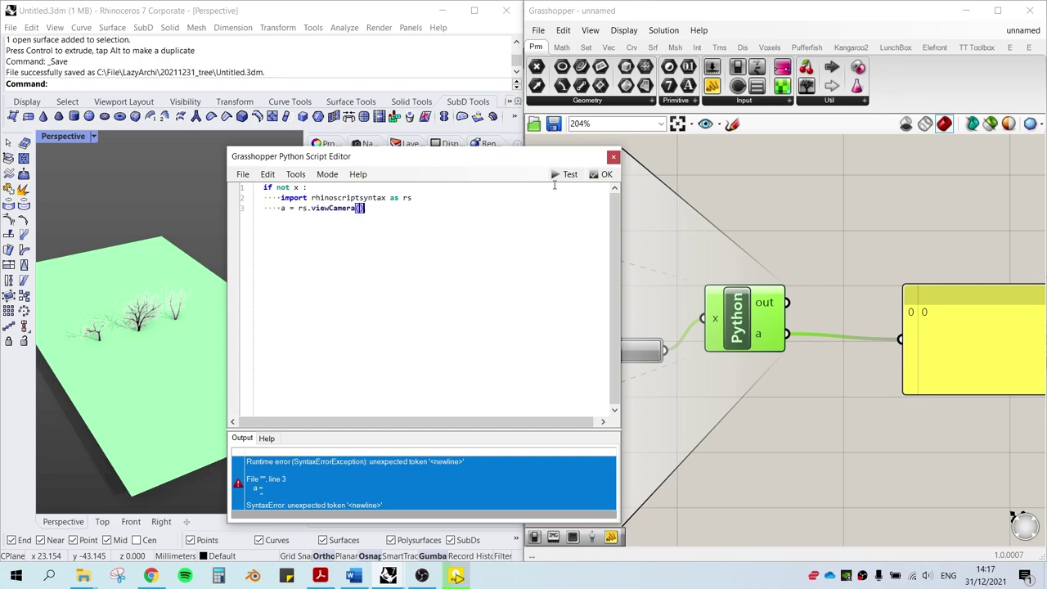
pyautogui.click(565, 174)
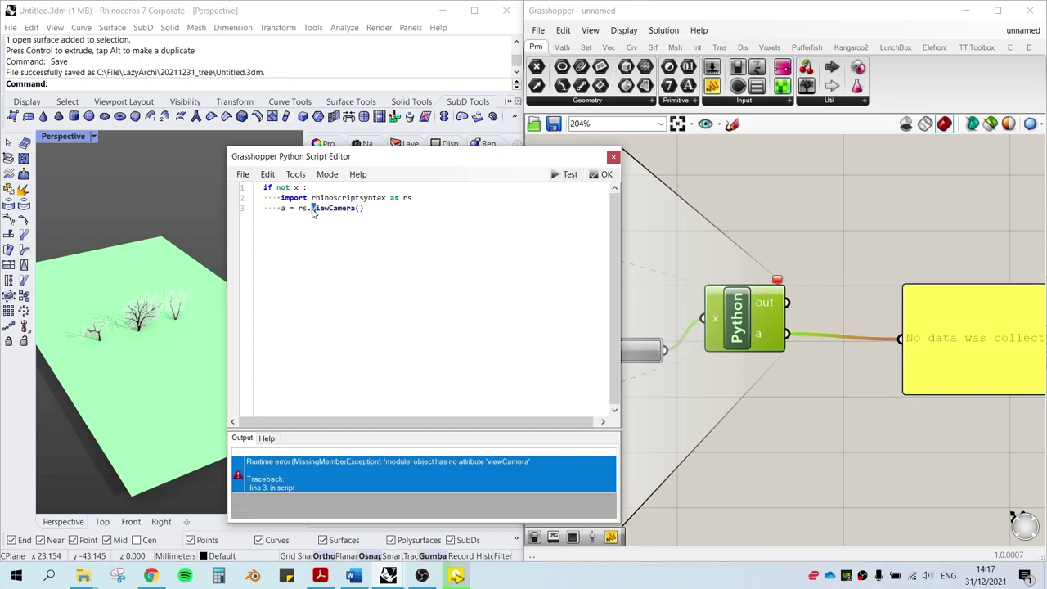
pyautogui.click(564, 177)
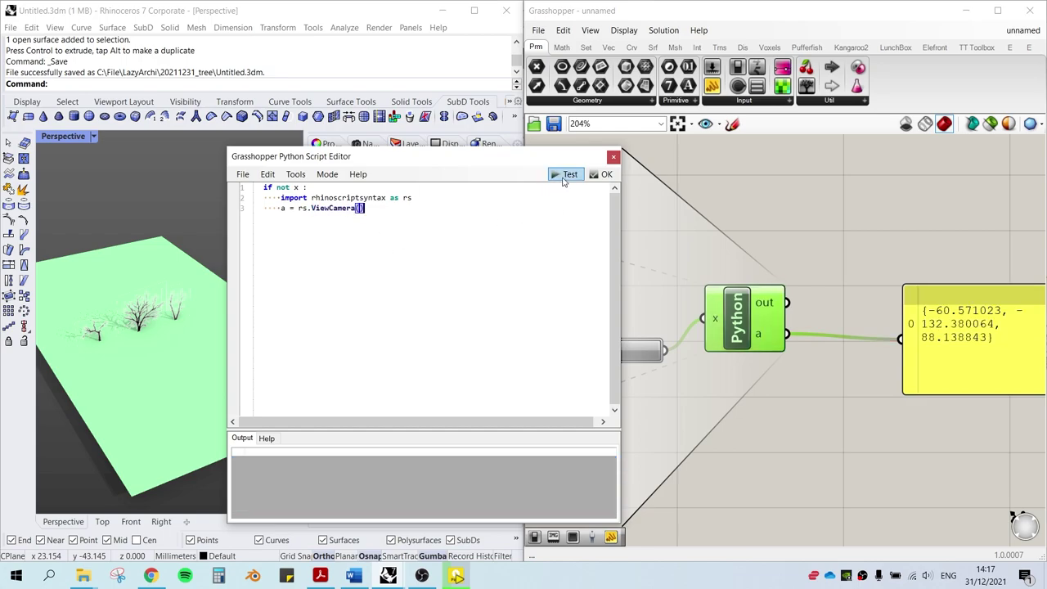
pyautogui.click(614, 156)
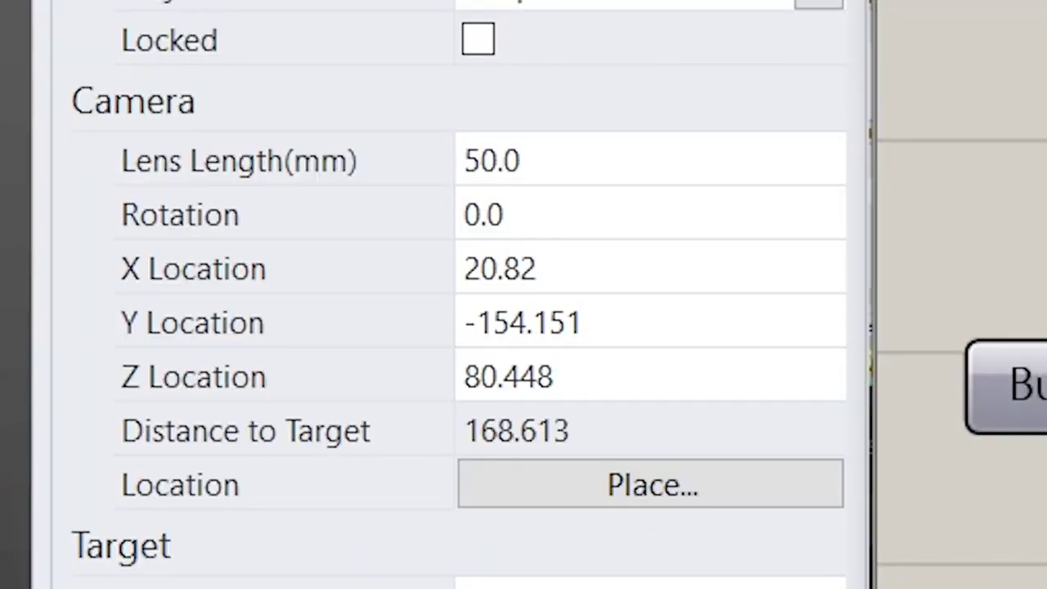
# Orbit and zoom the Perspective view, triggering the Button after each change to refresh the camera coordinates in the panel.
pyautogui.moveTo(6, 441); pyautogui.dragTo(26, 436, button='right')
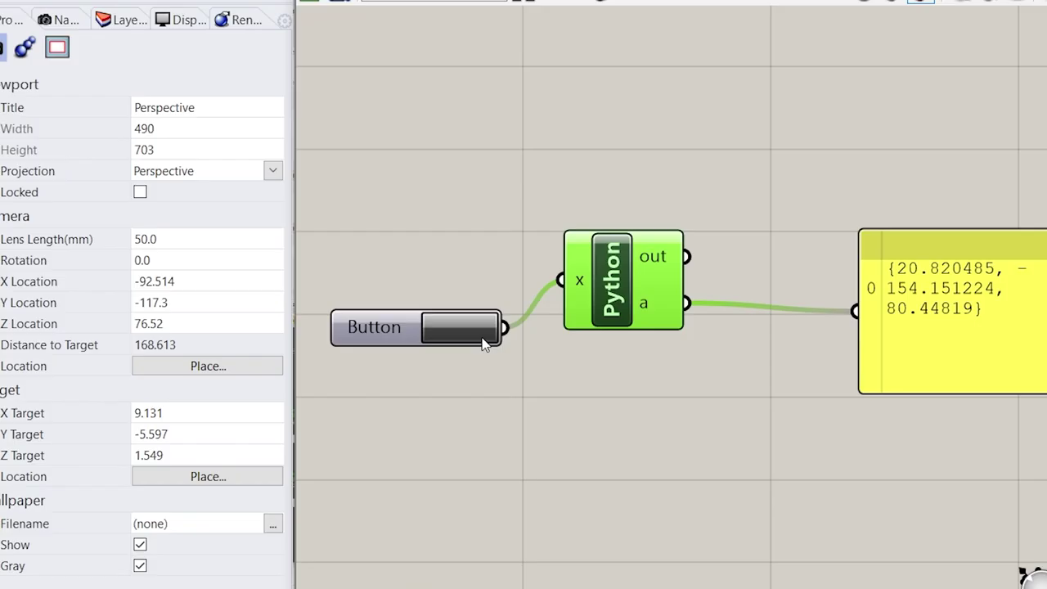
pyautogui.click(482, 338)
pyautogui.moveTo(9, 328); pyautogui.dragTo(1, 352, button='right')
pyautogui.scroll(6, 2, 352)
pyautogui.click(475, 326)
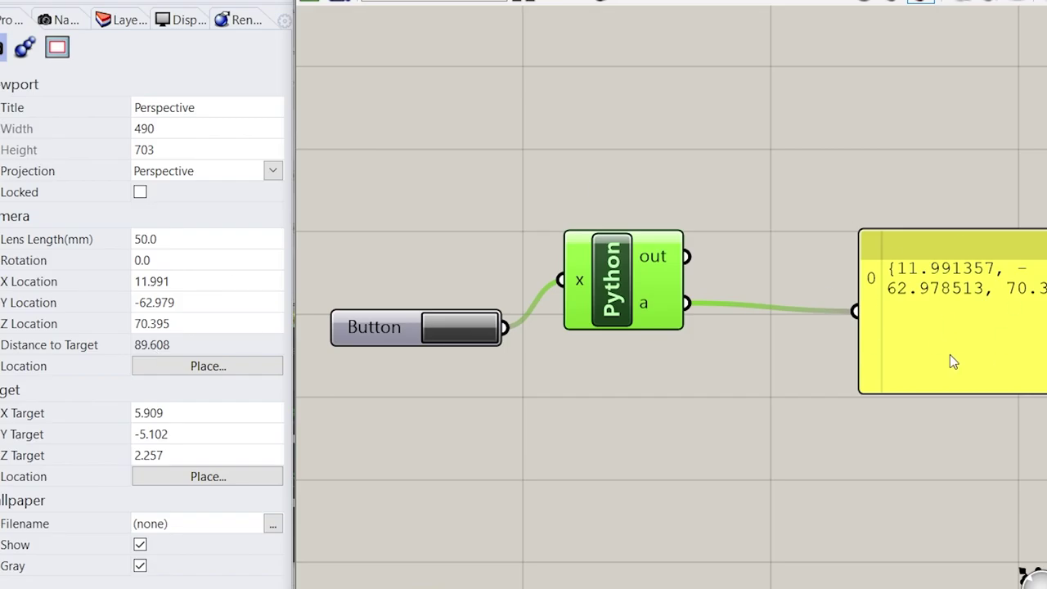
# Add a Trigger component below the Button and link it to the Python component.
pyautogui.moveTo(950, 354); pyautogui.dragTo(849, 366)
pyautogui.doubleClick(724, 422)
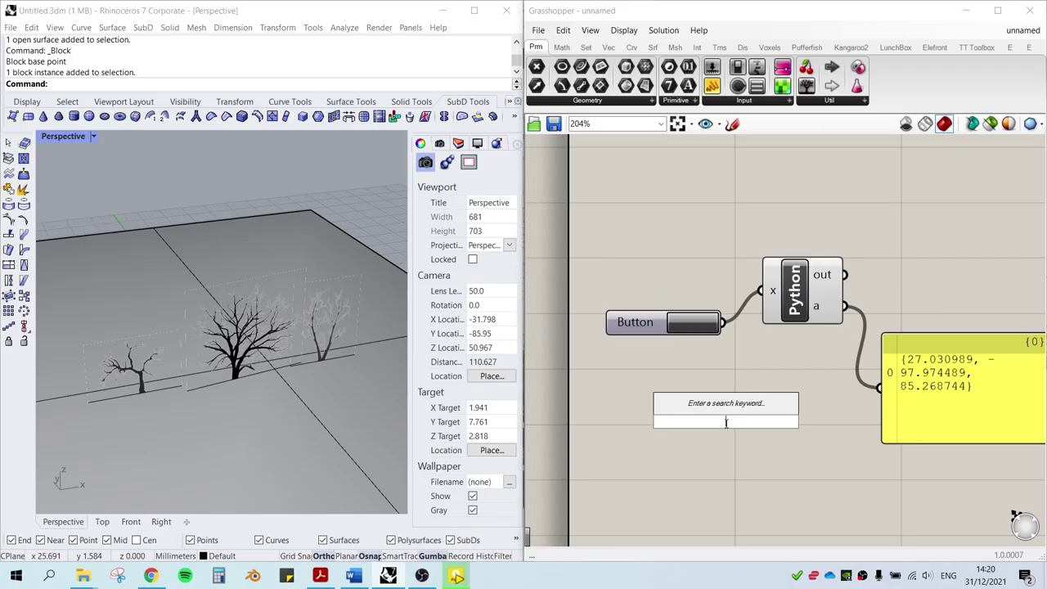
pyautogui.write('trigg')
pyautogui.press('Return')
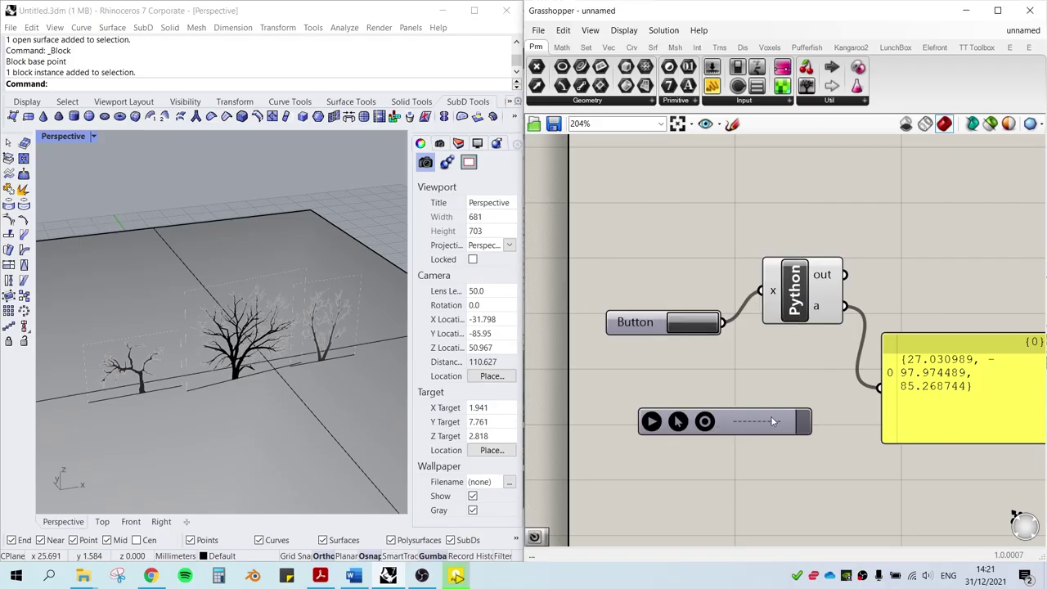
pyautogui.moveTo(773, 422); pyautogui.dragTo(696, 441)
pyautogui.moveTo(729, 442); pyautogui.dragTo(804, 290)
# Set the Trigger's interval to 200 ms.
pyautogui.rightClick(660, 444)
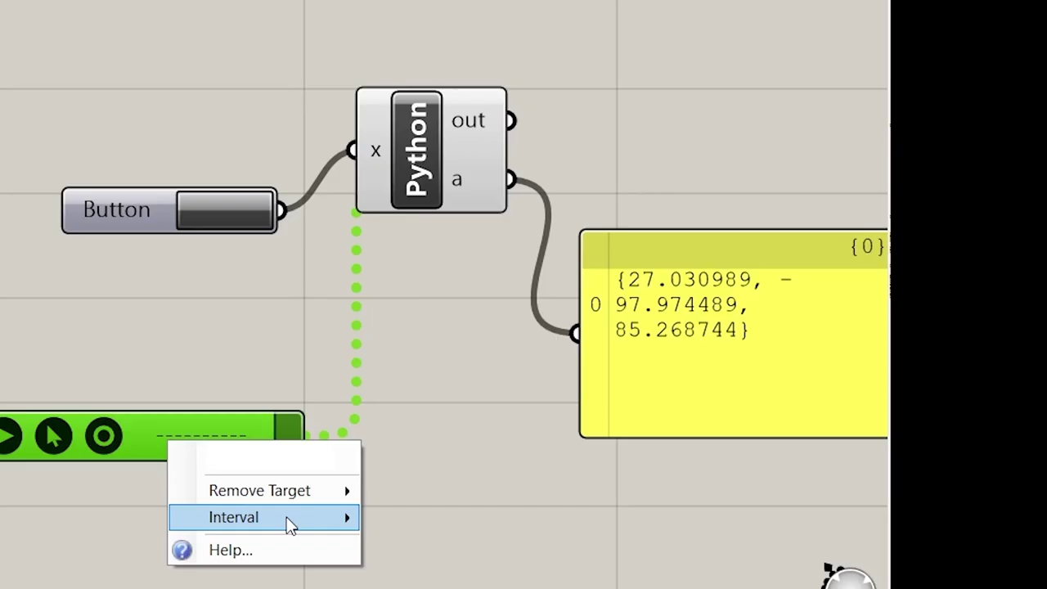
pyautogui.moveTo(291, 525)
pyautogui.click(489, 276)
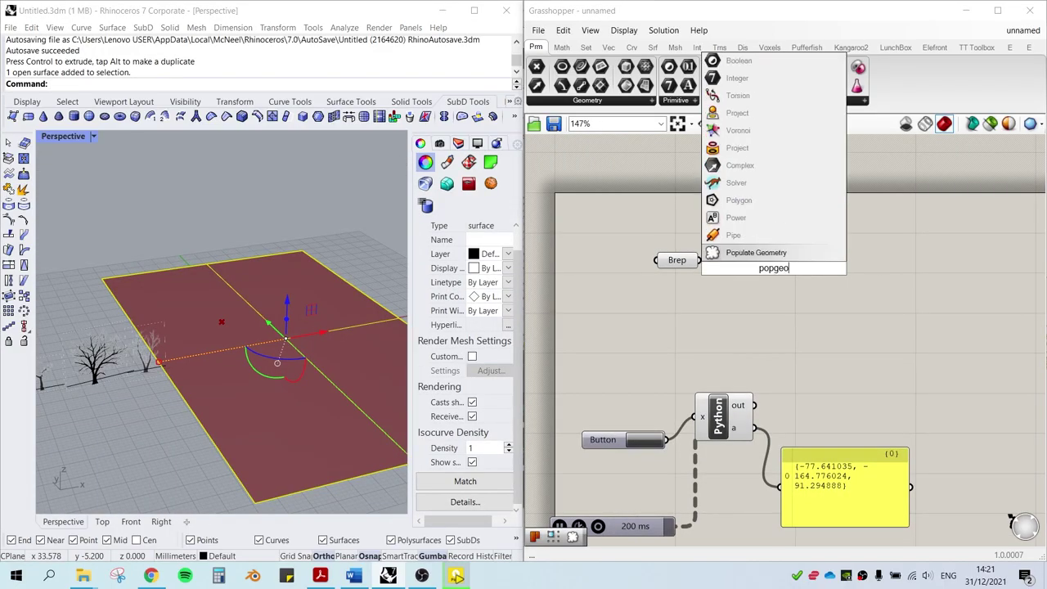
# Add a Populate Geometry component beside the Brep and a refType component for referencing the tree blocks.
pyautogui.press('Return')
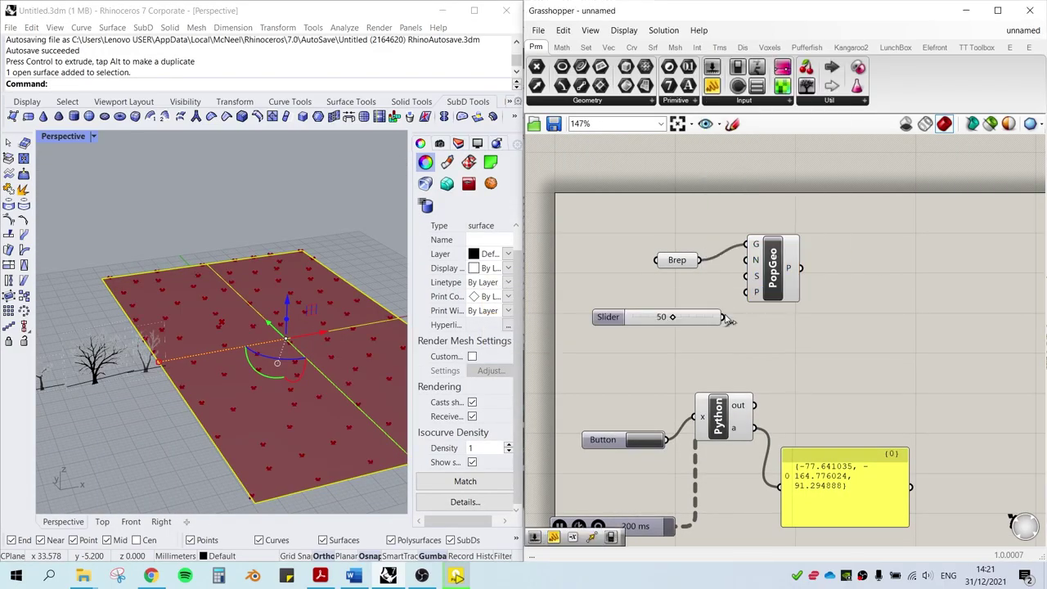
pyautogui.doubleClick(744, 342)
pyautogui.write('refty')
pyautogui.press('Return')
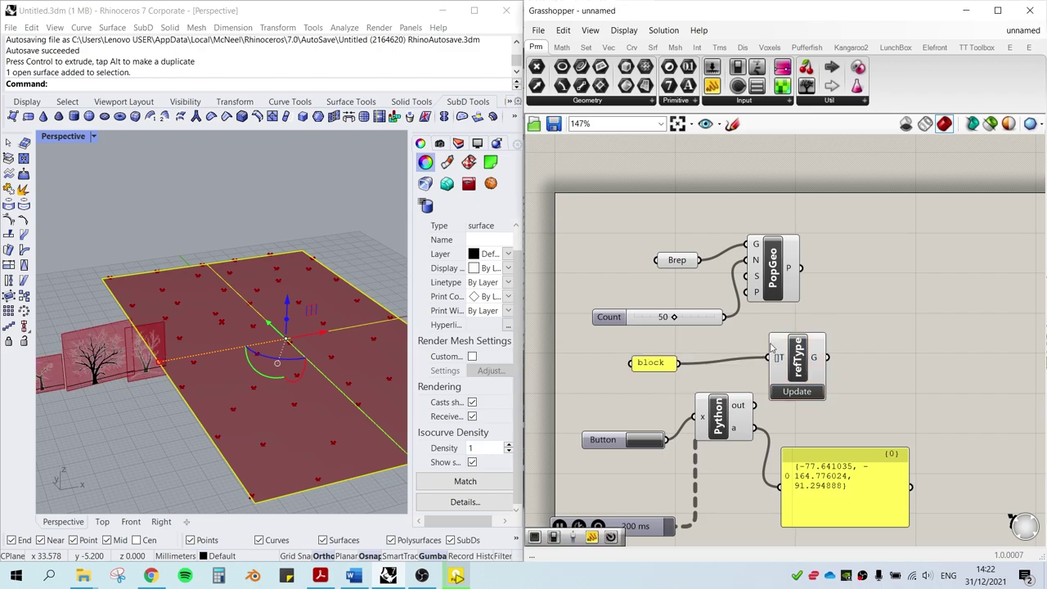
# Add an Orient component and connect the Python component's a output to the Line component's B input.
pyautogui.doubleClick(880, 295)
pyautogui.write('orient')
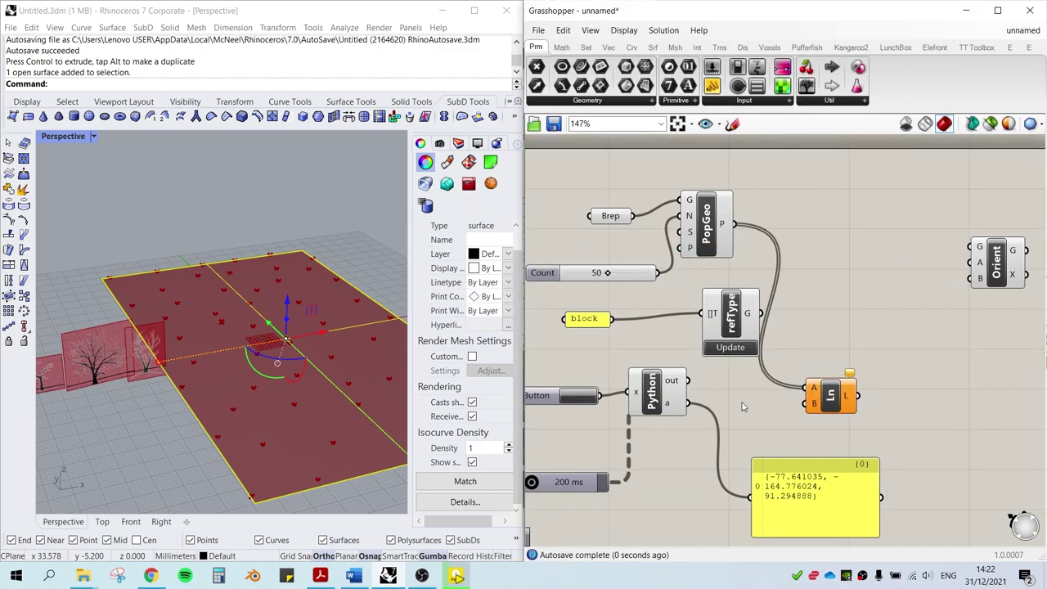
pyautogui.moveTo(773, 407); pyautogui.dragTo(813, 402)
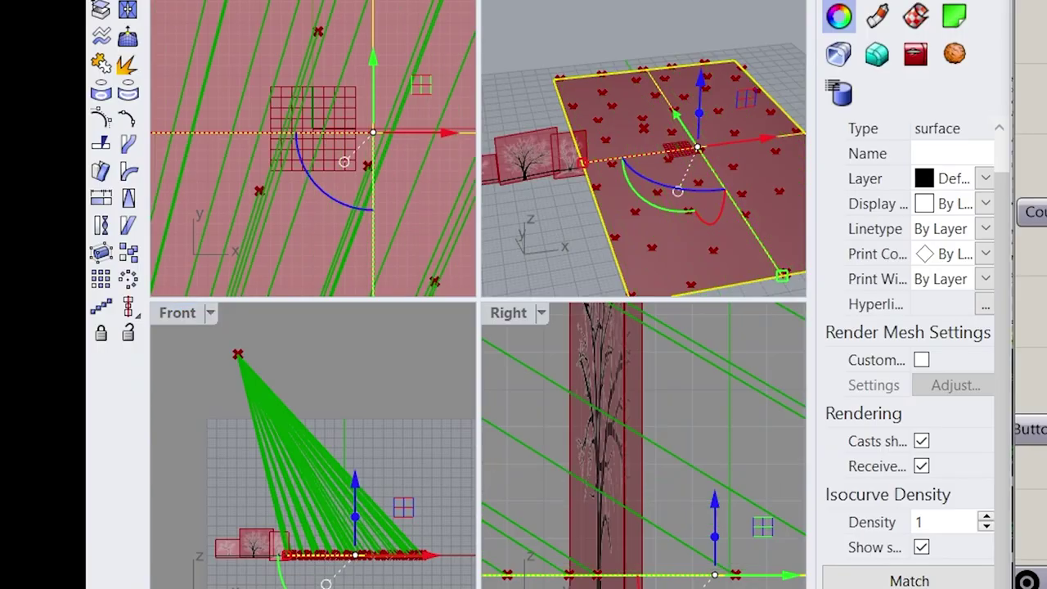
pyautogui.moveTo(605, 188); pyautogui.dragTo(693, 196, button='right')
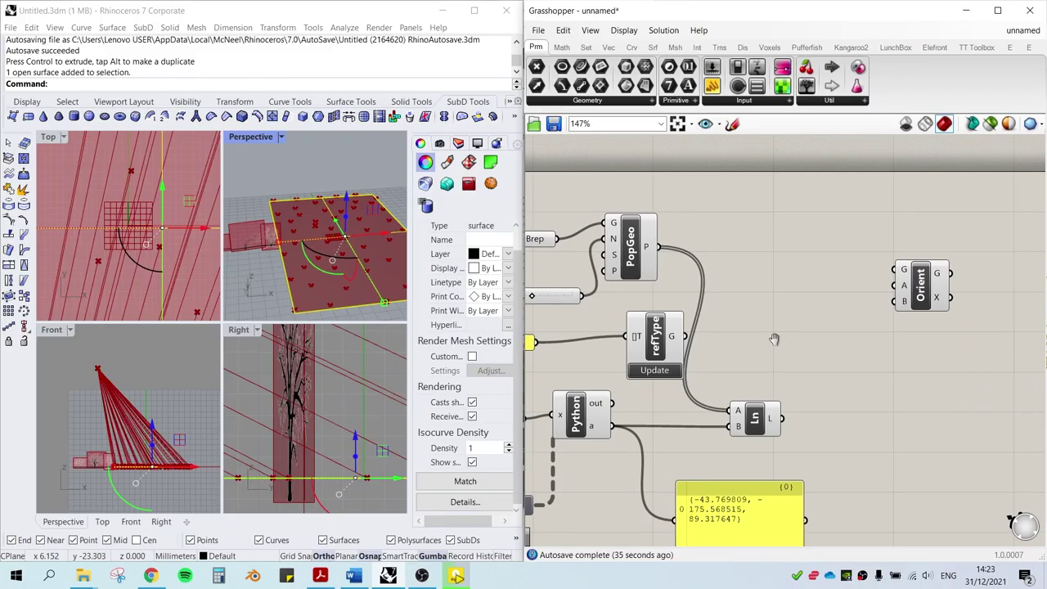
# Add a Plane Normal component between the Line and Orient components.
pyautogui.doubleClick(811, 338)
pyautogui.press('Escape')
pyautogui.click(608, 47)
pyautogui.click(679, 102)
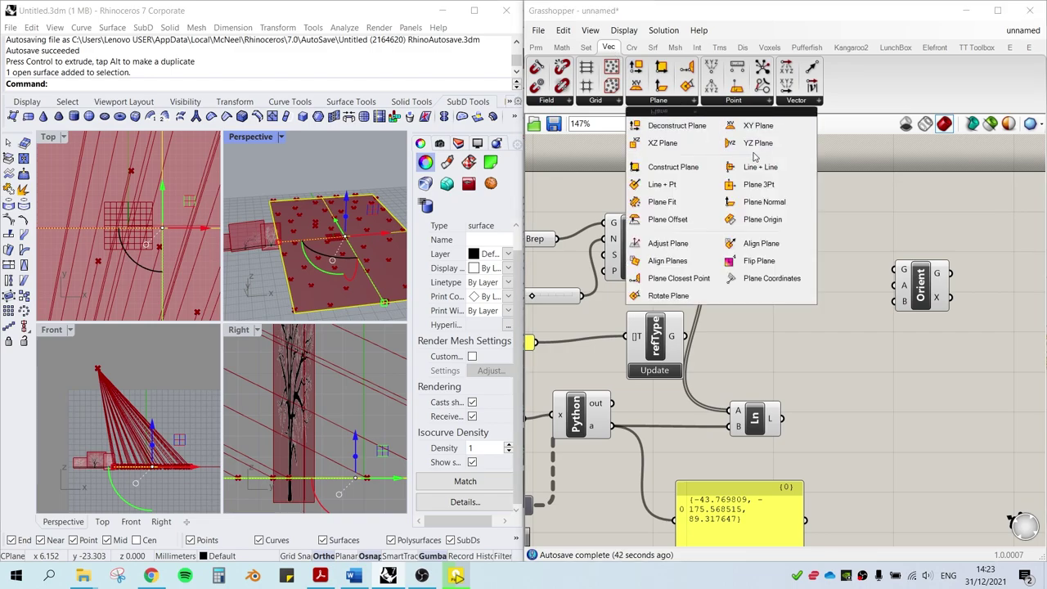
pyautogui.click(764, 202)
pyautogui.click(842, 333)
# Connect the lines to Plane Normal's Z input and the populated points to its O input, and check the planes in the Perspective view.
pyautogui.moveTo(783, 418); pyautogui.dragTo(816, 341)
pyautogui.moveTo(658, 246); pyautogui.dragTo(816, 326)
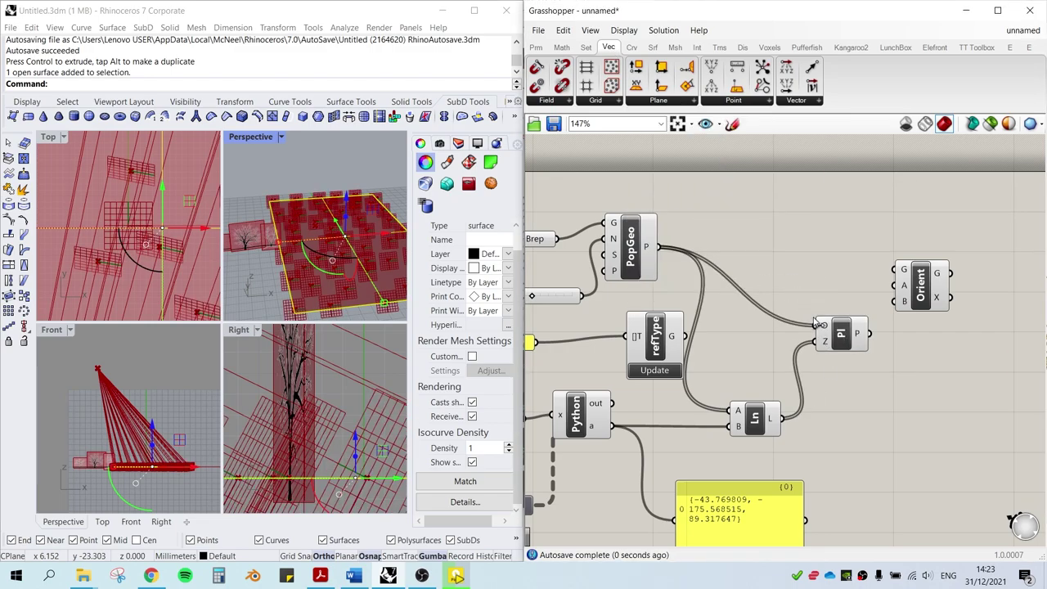
pyautogui.moveTo(364, 266); pyautogui.dragTo(346, 211, button='right')
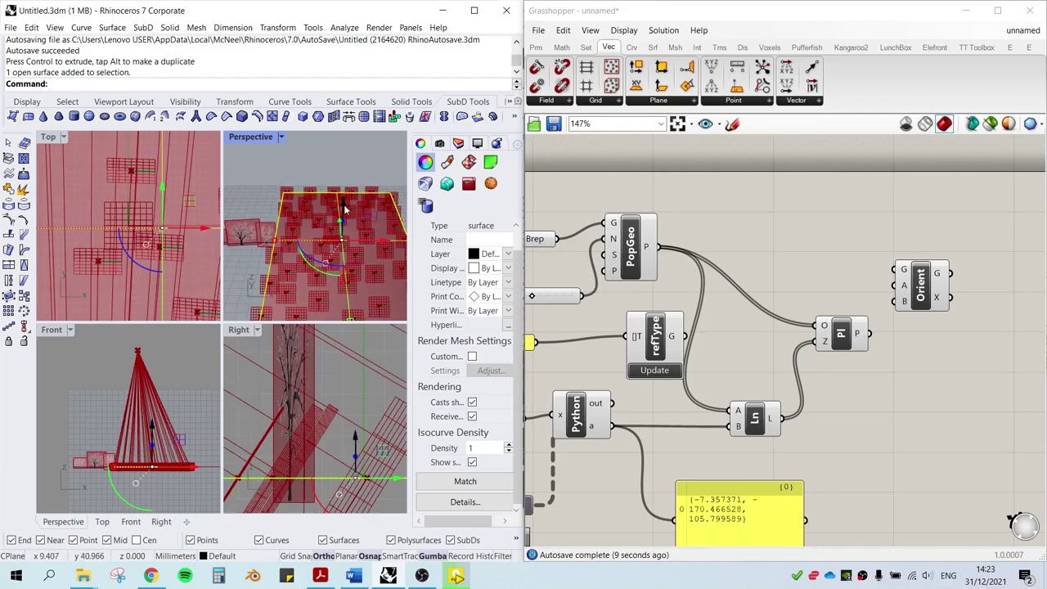
# Move Orient away from Plane Normal and connect the plane output to Orient's B input.
pyautogui.moveTo(925, 347); pyautogui.dragTo(858, 336, button='right')
pyautogui.moveTo(855, 272); pyautogui.dragTo(950, 262)
pyautogui.moveTo(803, 321); pyautogui.dragTo(923, 277)
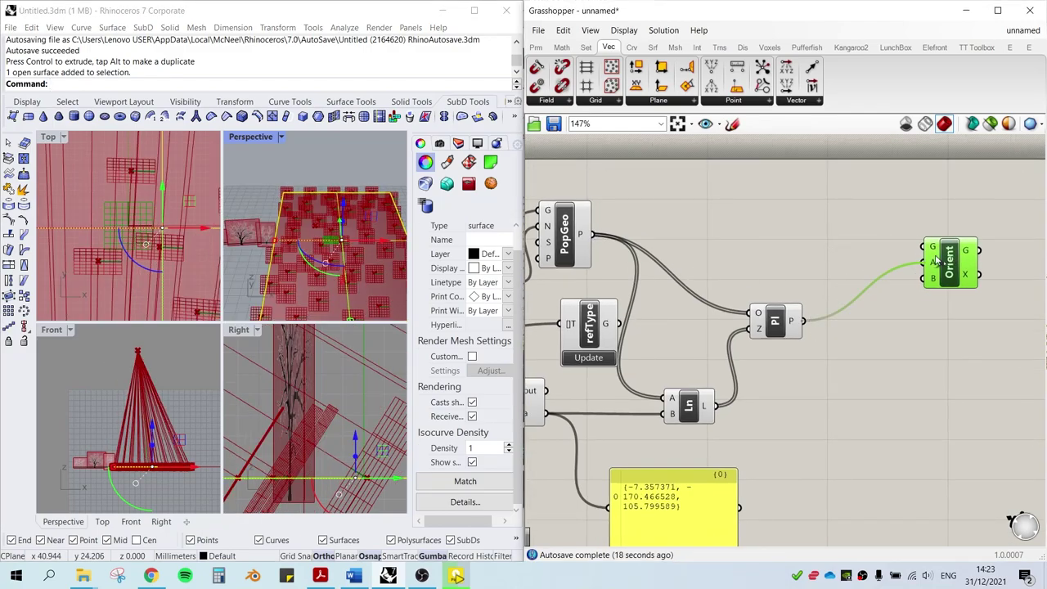
# Add a Repeat Data component and feed it the referenced blocks as data and the Count value as length.
pyautogui.scroll(-2, 949, 306)
pyautogui.doubleClick(828, 261)
pyautogui.write('repeat')
pyautogui.press('Return')
pyautogui.moveTo(710, 319); pyautogui.dragTo(815, 247)
pyautogui.moveTo(638, 289); pyautogui.dragTo(815, 263)
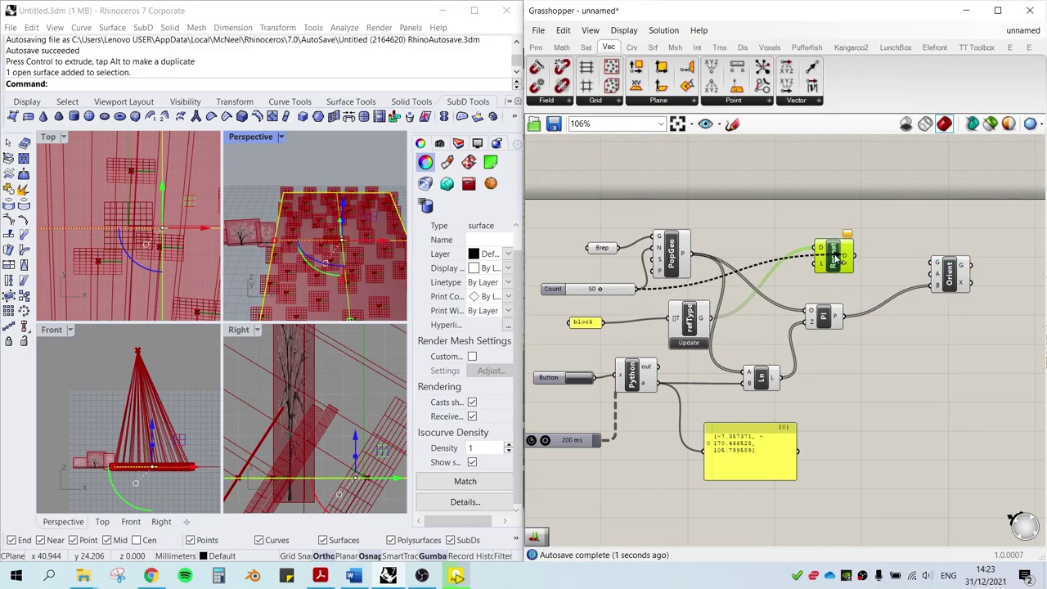
# Connect the repeated block data to Orient's G input.
pyautogui.scroll(2, 816, 263)
pyautogui.moveTo(864, 256); pyautogui.dragTo(755, 281, button='right')
pyautogui.moveTo(762, 277); pyautogui.dragTo(868, 286)
pyautogui.moveTo(724, 296); pyautogui.dragTo(877, 276, button='right')
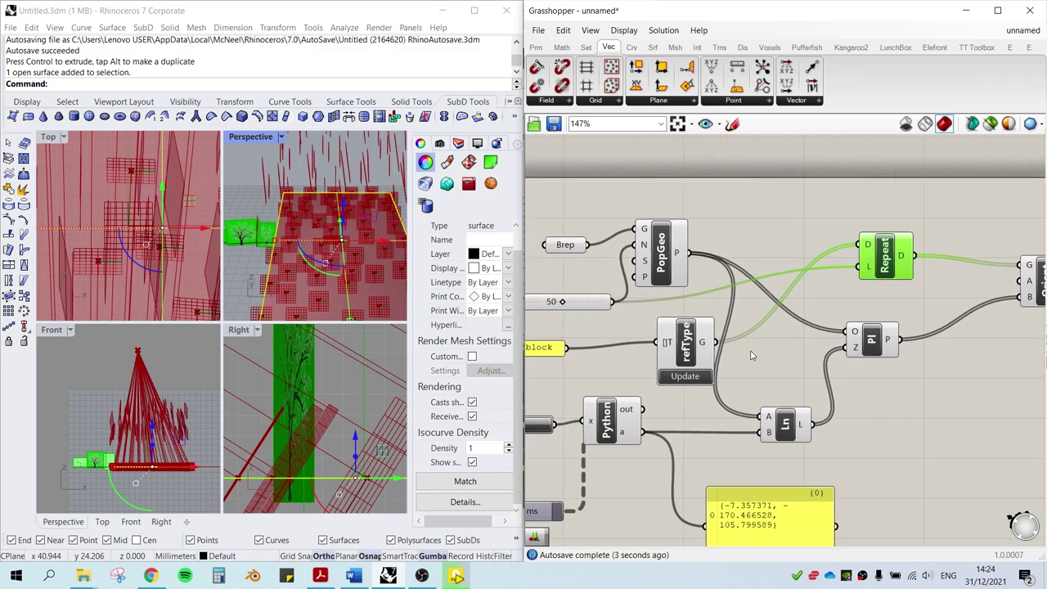
# Add a DeBlock component next to refType and connect the referenced blocks to its B input.
pyautogui.doubleClick(686, 363)
pyautogui.moveTo(685, 344); pyautogui.dragTo(661, 360)
pyautogui.write('deb')
pyautogui.click(693, 316)
pyautogui.moveTo(707, 361); pyautogui.dragTo(724, 360)
pyautogui.moveTo(730, 360); pyautogui.dragTo(626, 370, button='right')
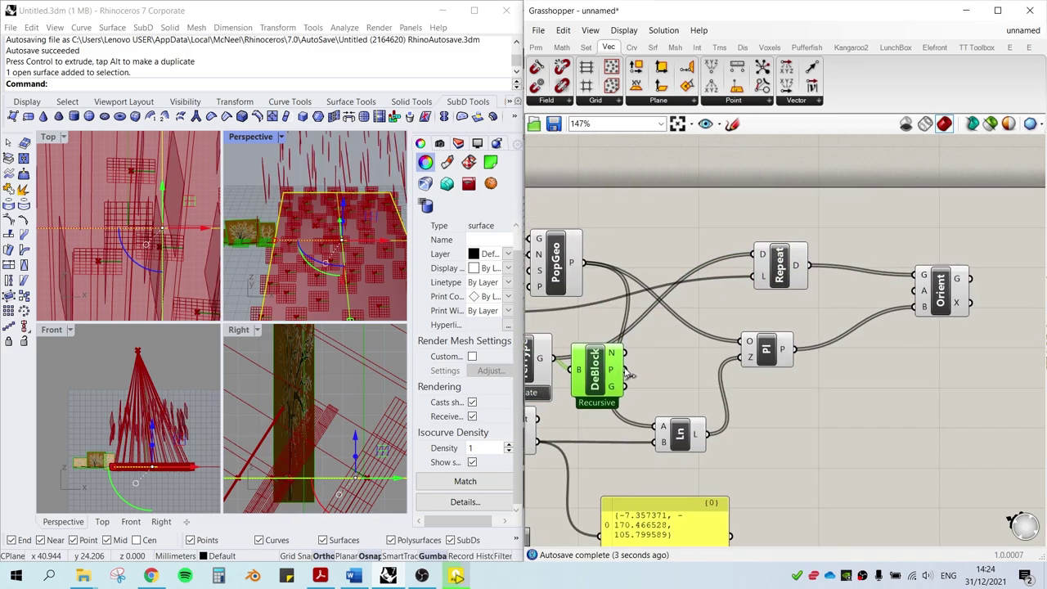
# Duplicate the Repeat component, connect DeBlock's P output to the copy and flatten the copy's output.
pyautogui.keyDown('alt'); pyautogui.moveTo(780, 275); pyautogui.dragTo(769, 211); pyautogui.keyUp('alt')
pyautogui.moveTo(625, 369); pyautogui.dragTo(743, 213)
pyautogui.rightClick(791, 205)
pyautogui.click(822, 279)
pyautogui.moveTo(788, 268); pyautogui.dragTo(835, 268, button='right')
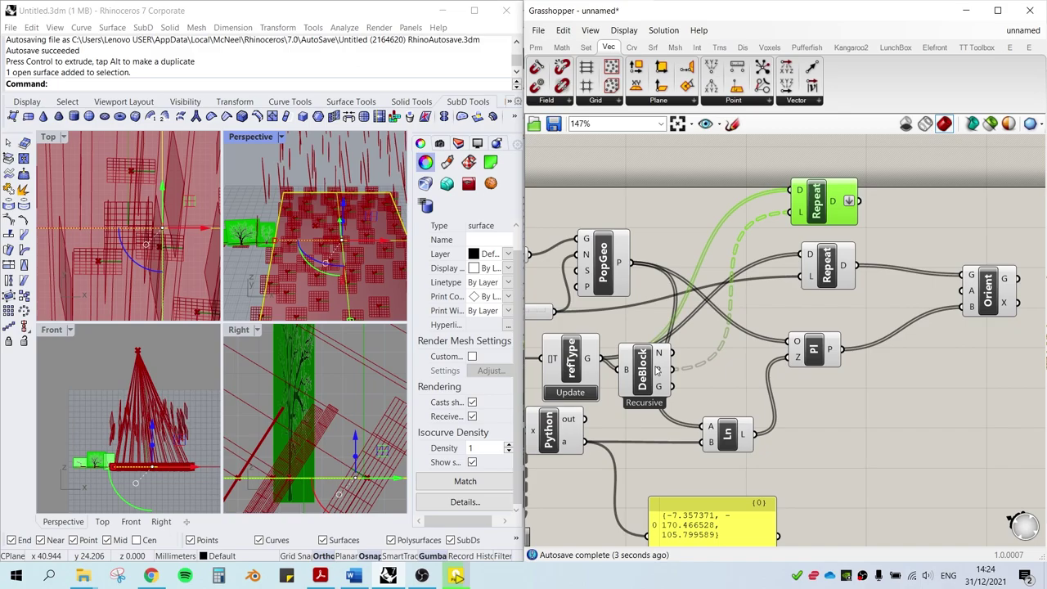
# Flatten DeBlock's P output and feed it and the Count value into the duplicated Repeat component.
pyautogui.rightClick(661, 370)
pyautogui.click(692, 442)
pyautogui.moveTo(671, 358); pyautogui.dragTo(673, 365)
pyautogui.moveTo(687, 350); pyautogui.dragTo(756, 355, button='right')
pyautogui.moveTo(758, 382); pyautogui.dragTo(880, 208)
pyautogui.moveTo(626, 316); pyautogui.dragTo(851, 218)
pyautogui.moveTo(915, 271); pyautogui.dragTo(824, 271, button='right')
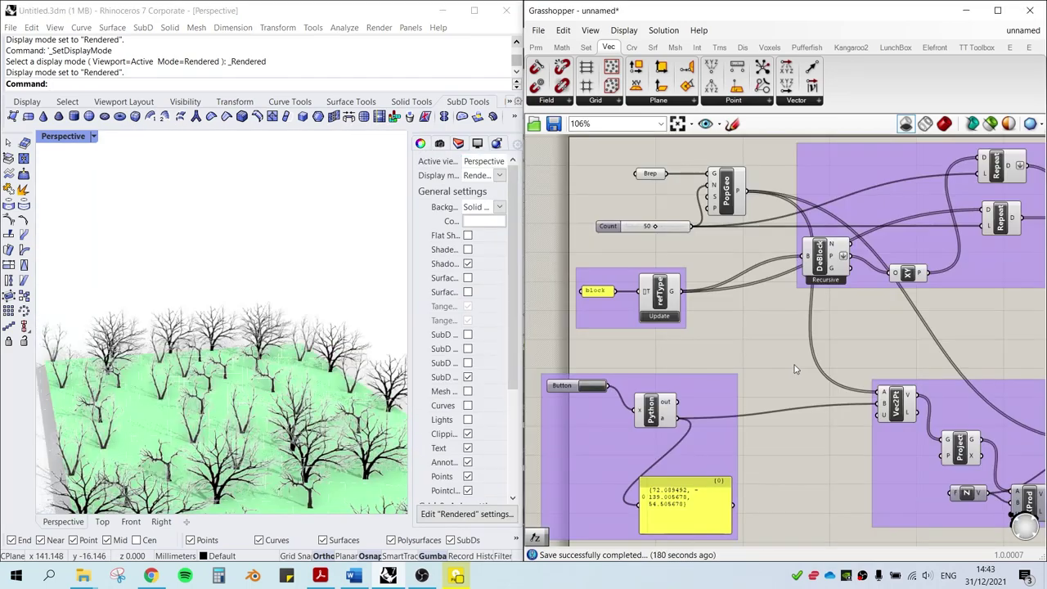
pyautogui.moveTo(930, 341); pyautogui.dragTo(706, 354, button='right')
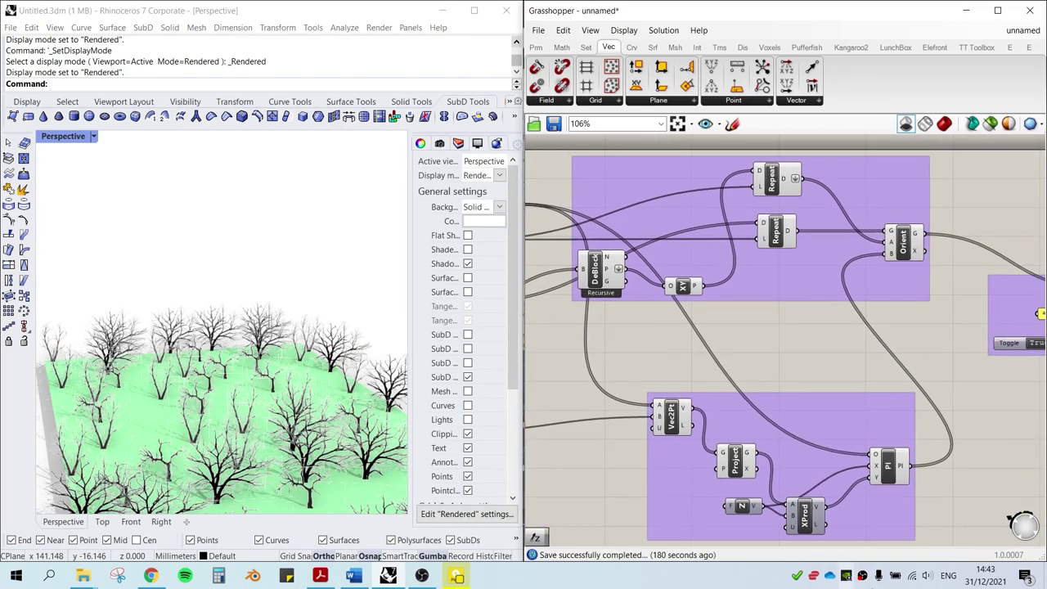
pyautogui.moveTo(931, 348); pyautogui.dragTo(1039, 383, button='right')
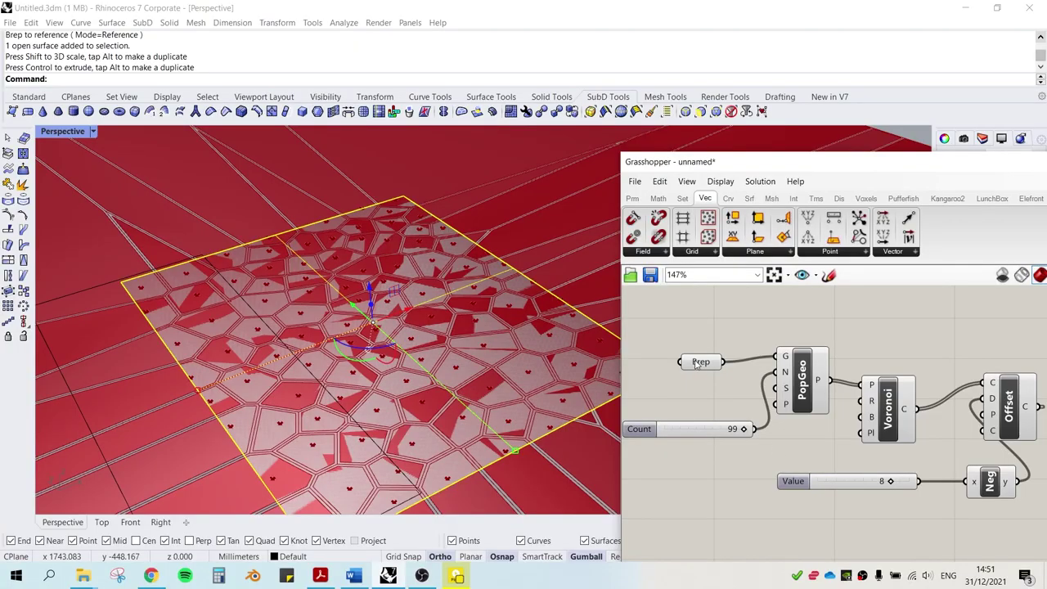
# Examine the Voronoi ground definition from the Brep through Voronoi, Offset, Boundary and RandomSplit to the three Geo outputs.
pyautogui.click(697, 365)
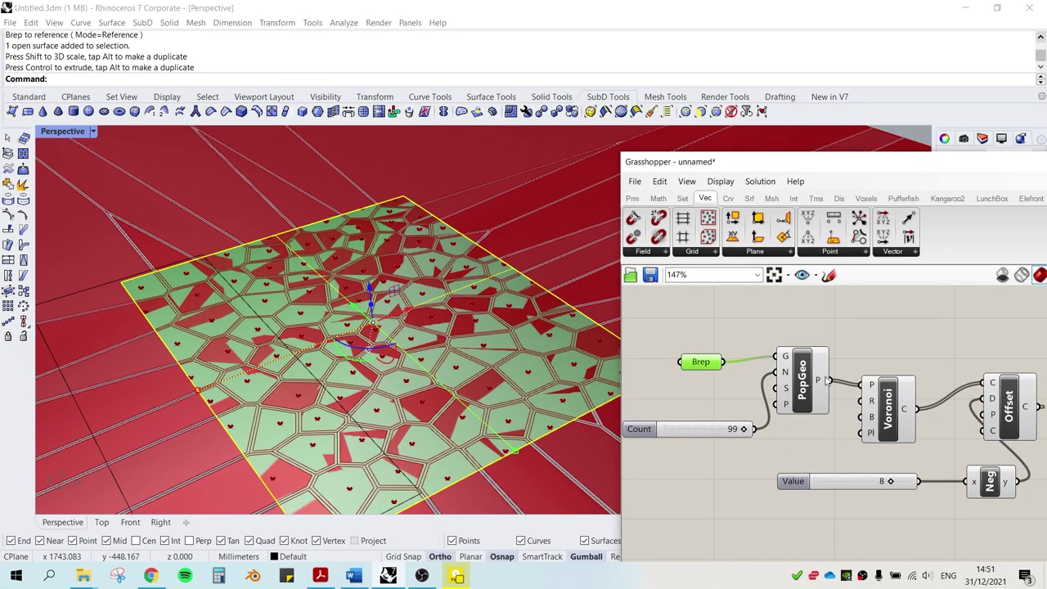
pyautogui.moveTo(816, 446); pyautogui.dragTo(747, 448, button='right')
pyautogui.click(824, 425)
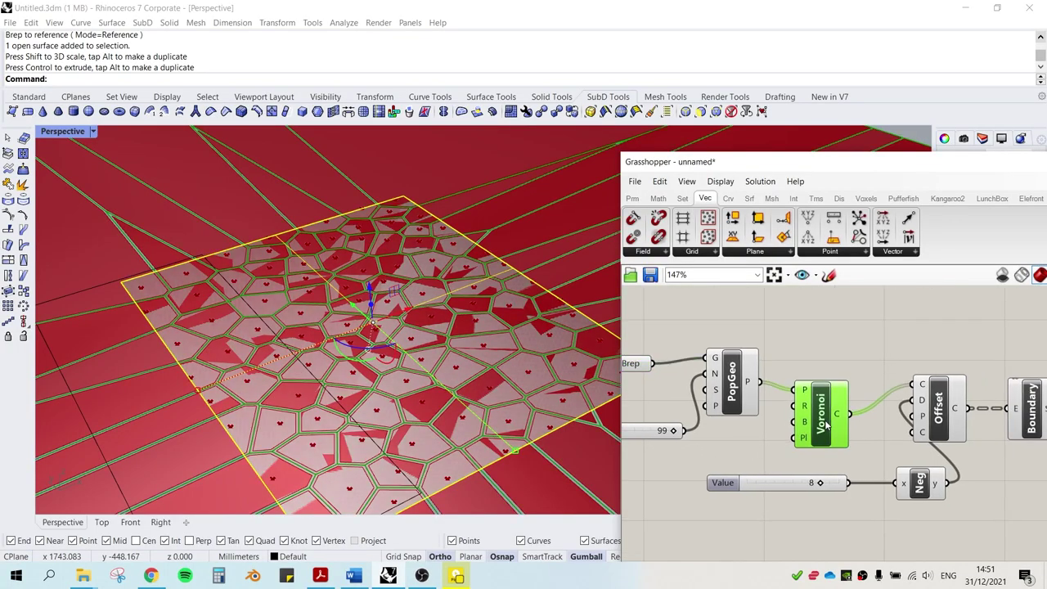
pyautogui.moveTo(950, 409); pyautogui.dragTo(808, 405, button='right')
pyautogui.click(781, 397)
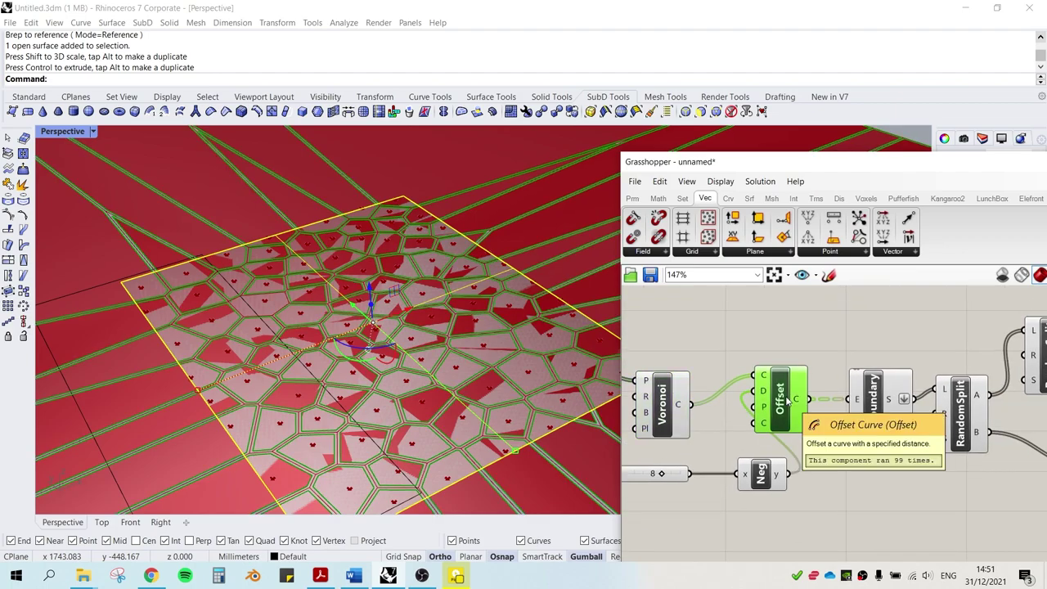
pyautogui.scroll(4, 412, 417)
pyautogui.scroll(2, 412, 416)
pyautogui.moveTo(968, 449); pyautogui.dragTo(855, 451, button='right')
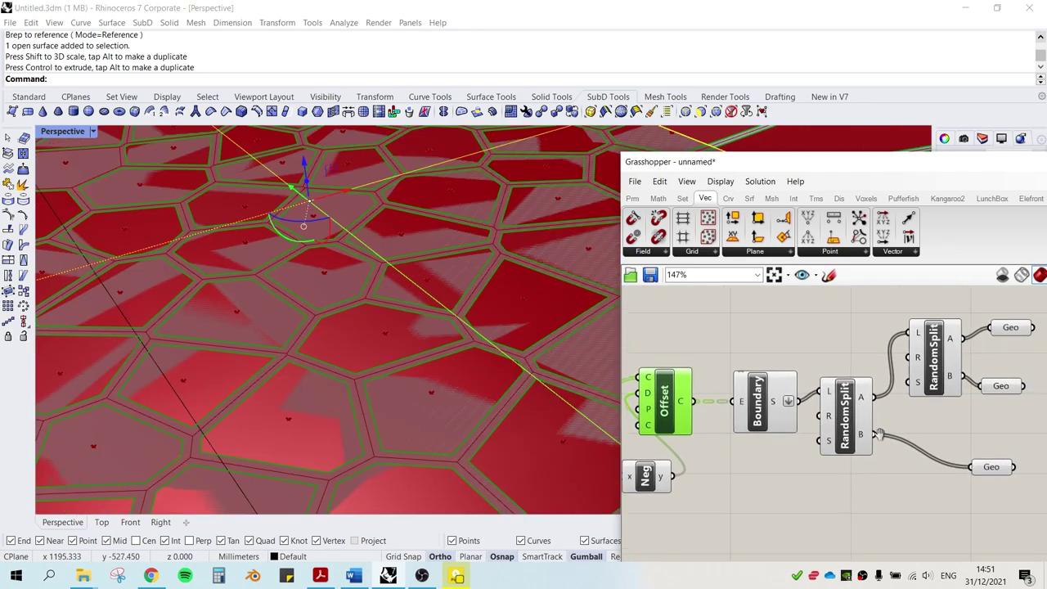
pyautogui.click(760, 394)
pyautogui.moveTo(959, 419); pyautogui.dragTo(853, 425, button='right')
pyautogui.moveTo(992, 319); pyautogui.dragTo(886, 501)
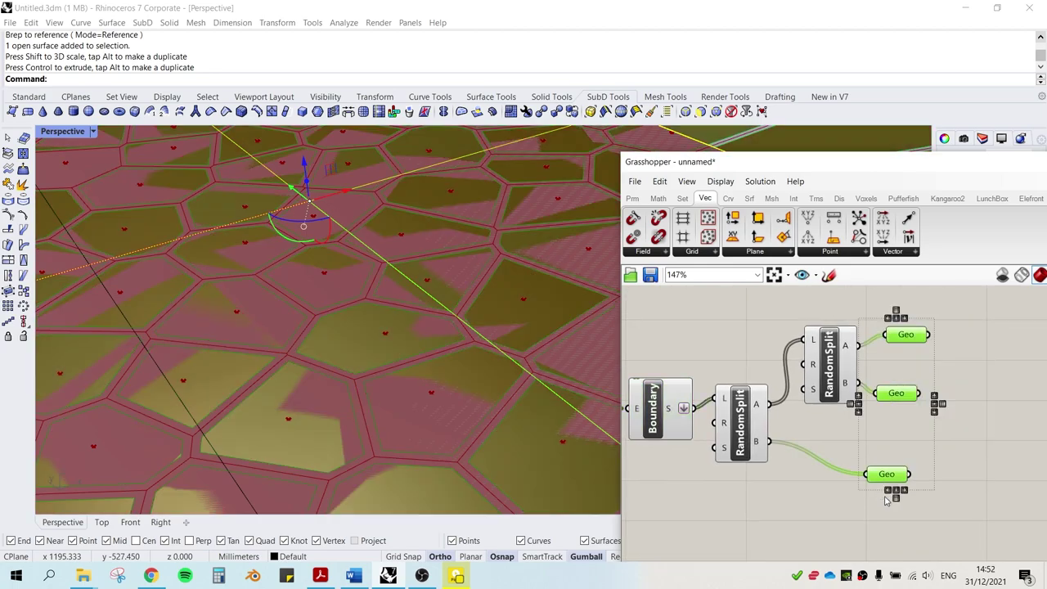
pyautogui.click(800, 503)
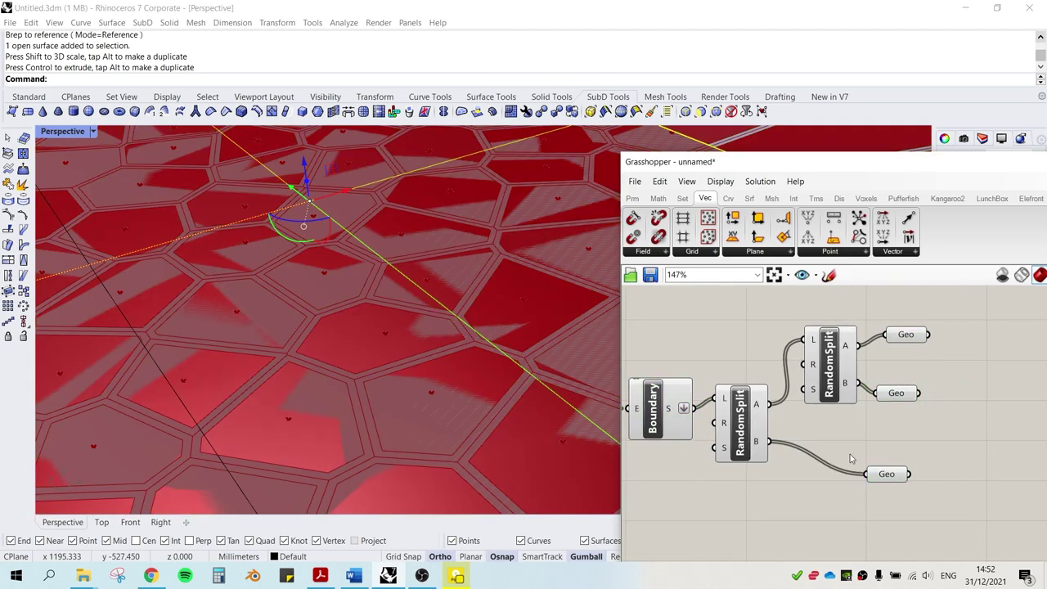
# Bake the first Geo output onto the Default layer with the default attributes.
pyautogui.rightClick(908, 338)
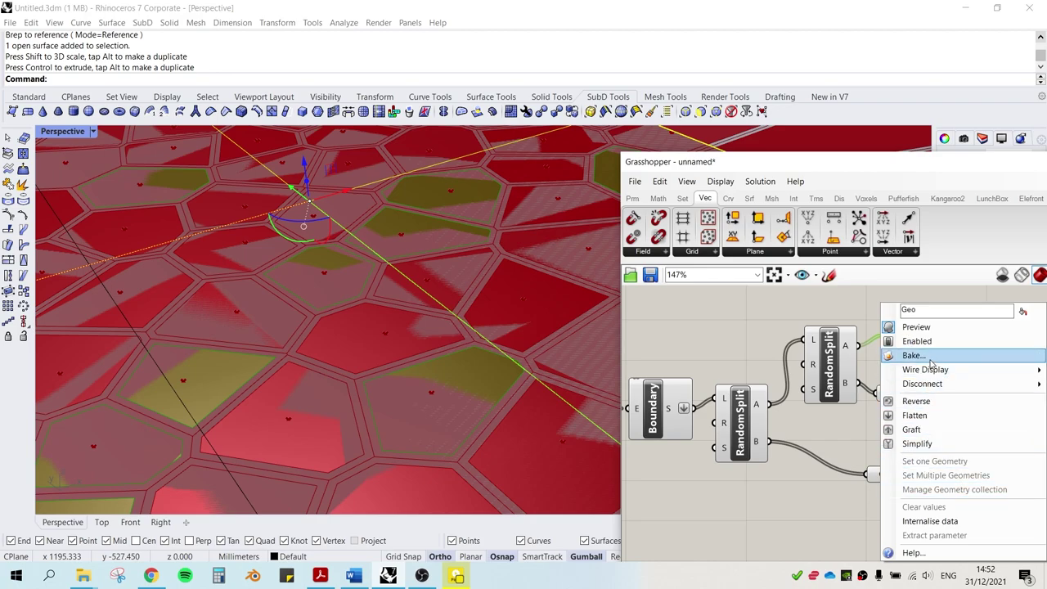
pyautogui.click(913, 355)
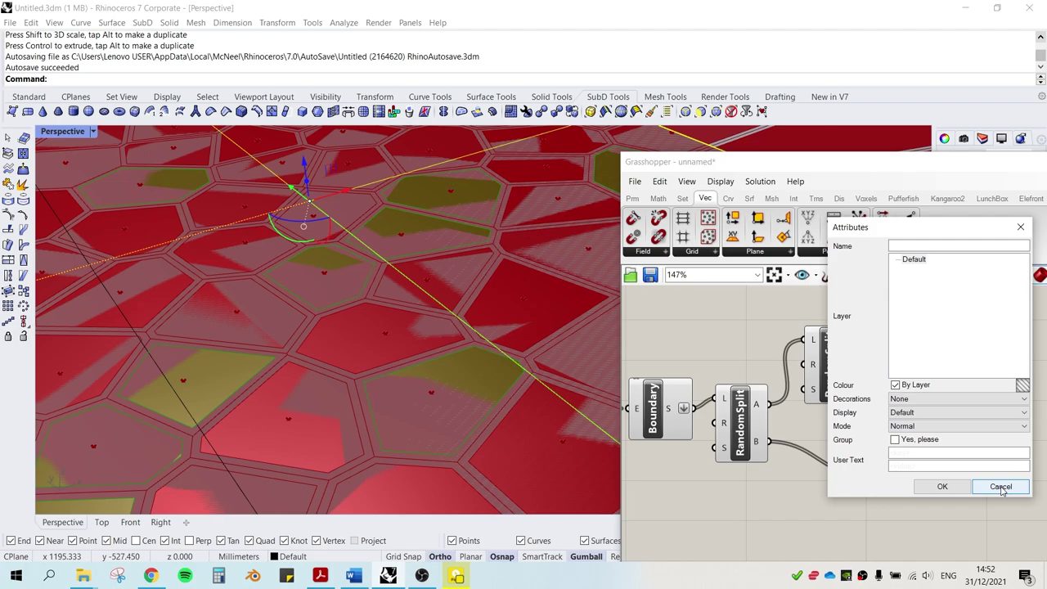
pyautogui.click(942, 485)
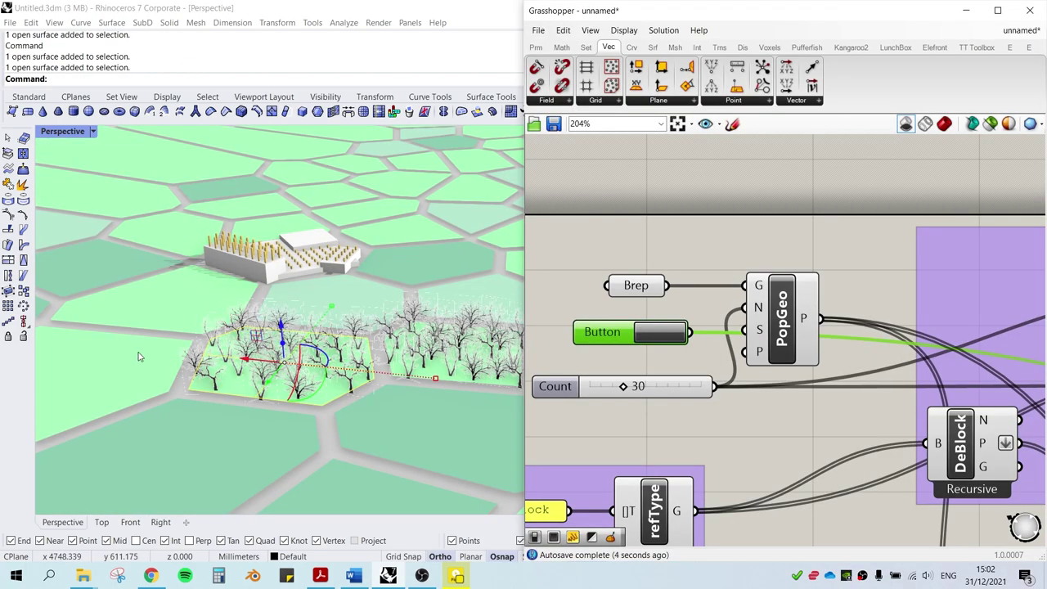
# Assign the light green cell beside the planted ones as the Brep and trigger the Button to plant its trees.
pyautogui.click(139, 356)
pyautogui.rightClick(635, 289)
pyautogui.click(694, 447)
pyautogui.click(670, 334)
# Assign the dark green foreground cell as the Brep to populate.
pyautogui.click(192, 449)
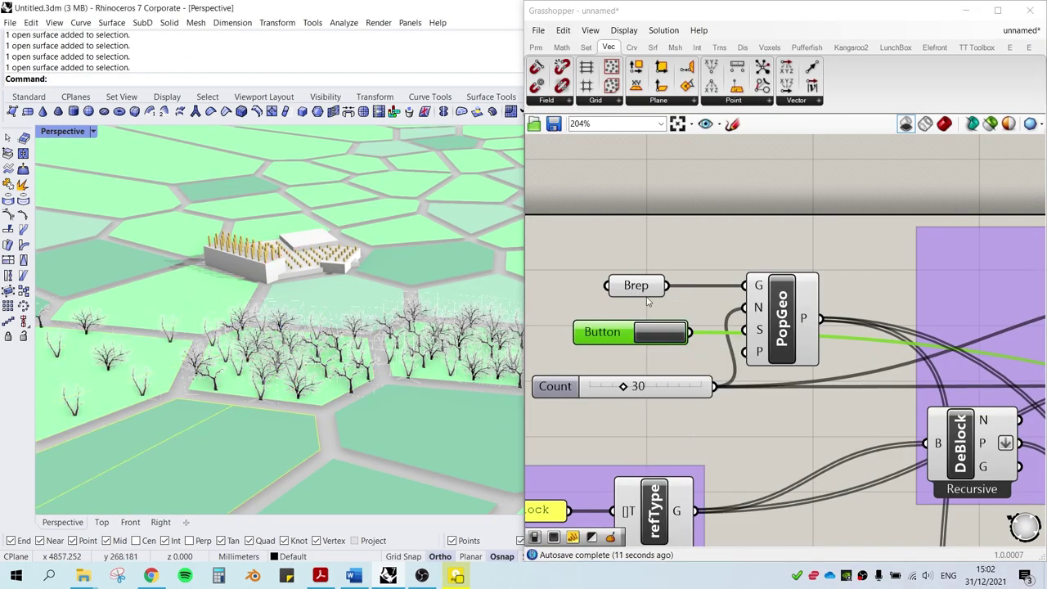
pyautogui.rightClick(644, 286)
pyautogui.click(696, 440)
# Set the Count slider to 100 and trigger the Button.
pyautogui.doubleClick(680, 387)
pyautogui.write('100')
pyautogui.press('Return')
pyautogui.click(663, 334)
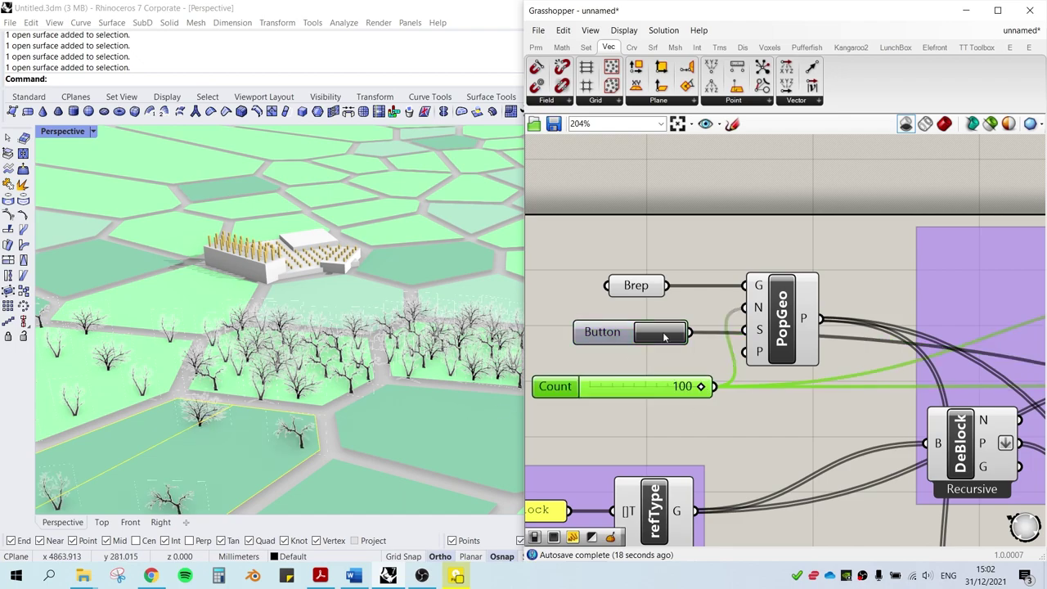
# Assign the cell directly in front of the building as the Brep to populate.
pyautogui.click(372, 299)
pyautogui.rightClick(642, 284)
pyautogui.click(704, 440)
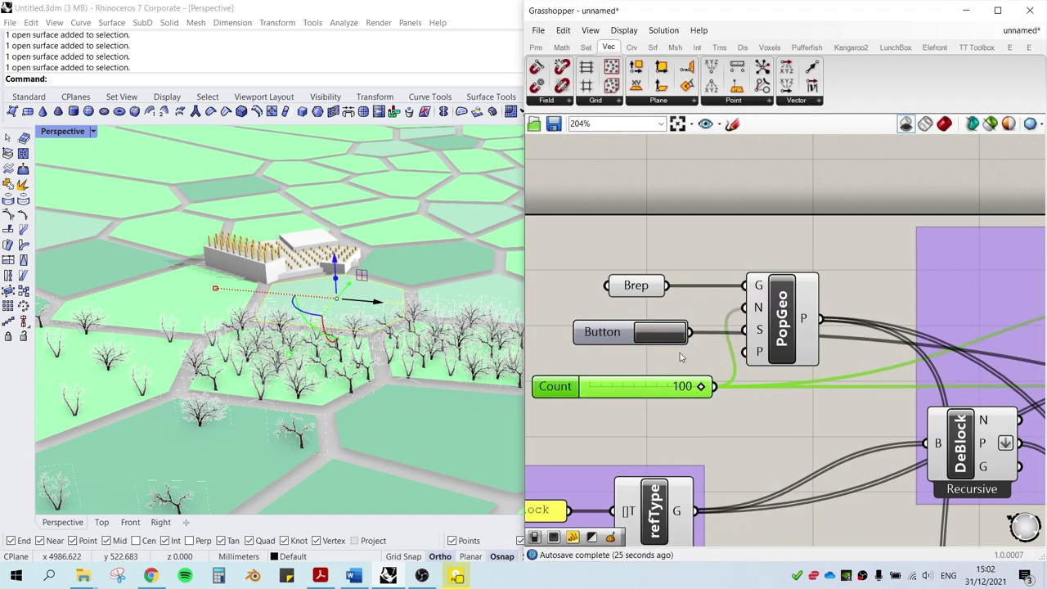
# Set the Count slider to 30 and assign another ground cell near the building as the Brep.
pyautogui.moveTo(701, 387); pyautogui.dragTo(623, 386)
pyautogui.moveTo(313, 359); pyautogui.dragTo(303, 335, button='right')
pyautogui.click(305, 336)
pyautogui.rightClick(640, 285)
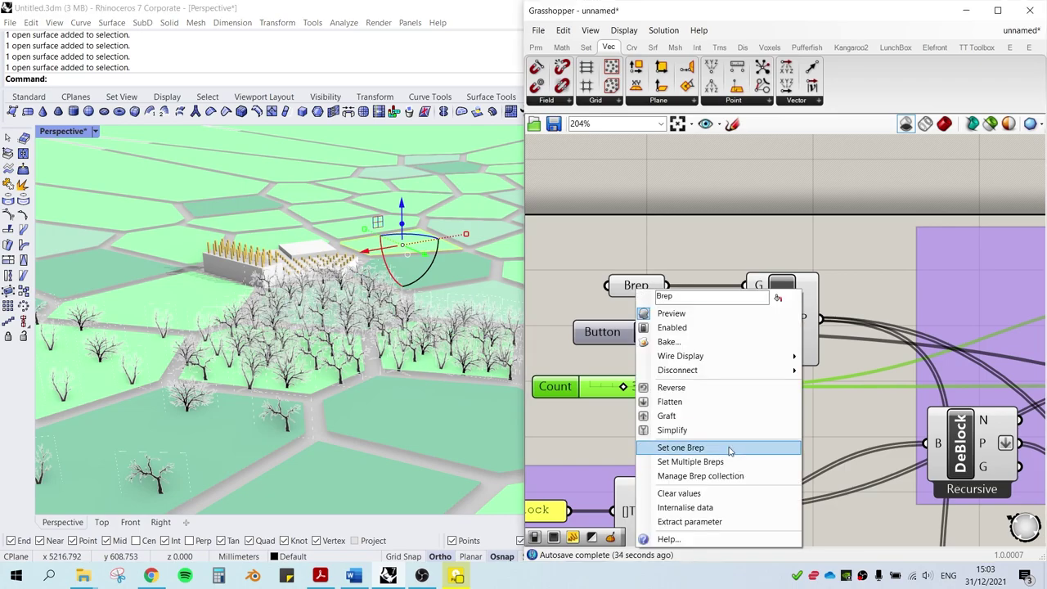
pyautogui.click(695, 447)
# Assign the light green cell in front of the building's left side as the Brep and select the large foreground cell.
pyautogui.rightClick(640, 284)
pyautogui.click(695, 447)
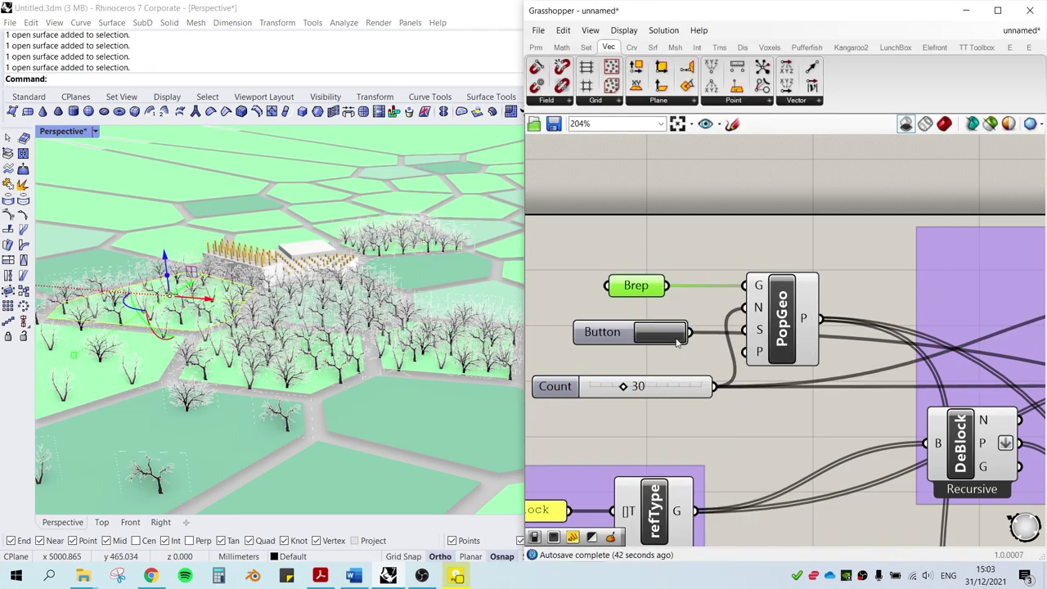
pyautogui.click(413, 475)
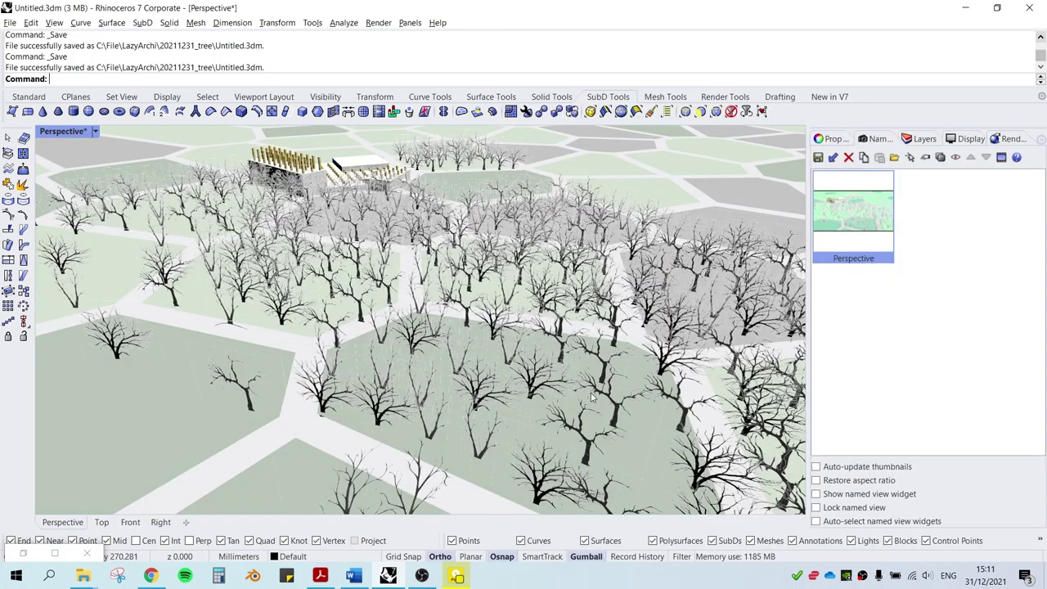
# Set up an A3 landscape print of the Perspective view to Adobe PDF, defining a print window in the viewport.
pyautogui.moveTo(591, 394)
pyautogui.mouseDown(button='right')
pyautogui.moveTo(573, 392)
pyautogui.moveTo(604, 391)
pyautogui.moveTo(590, 393)
pyautogui.mouseUp(button='right')
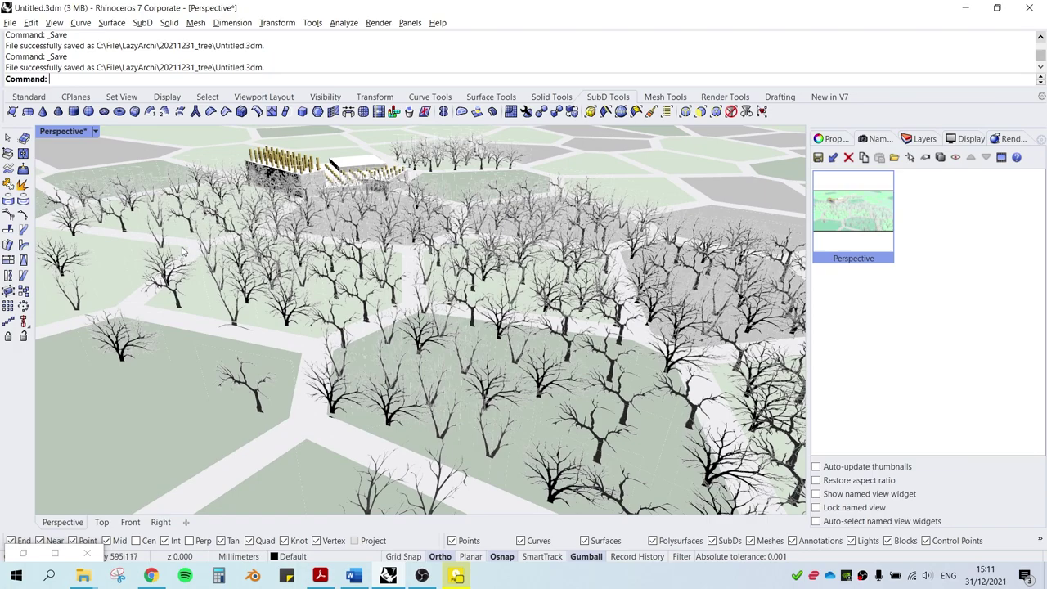
pyautogui.hotkey('ctrl', 'p')
pyautogui.click(545, 138)
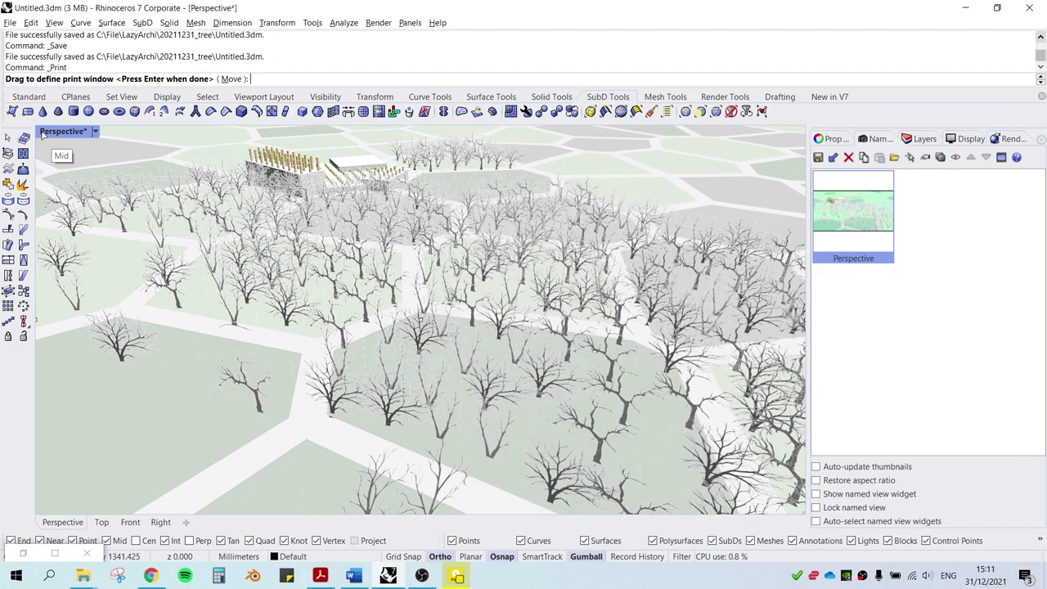
pyautogui.moveTo(45, 137); pyautogui.dragTo(98, 157)
pyautogui.click(486, 199)
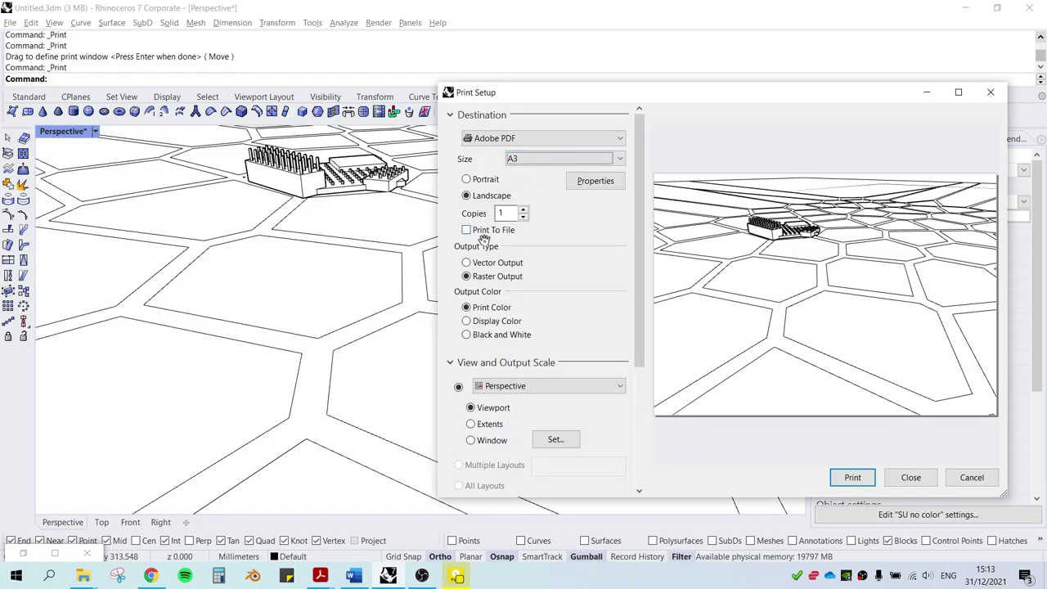
pyautogui.scroll(-3, 485, 236)
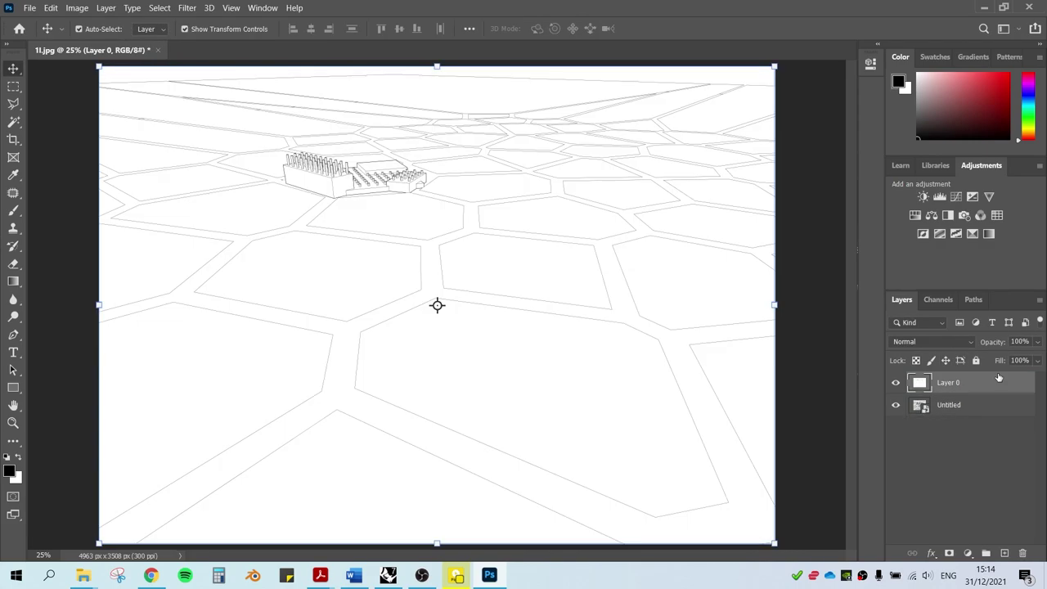